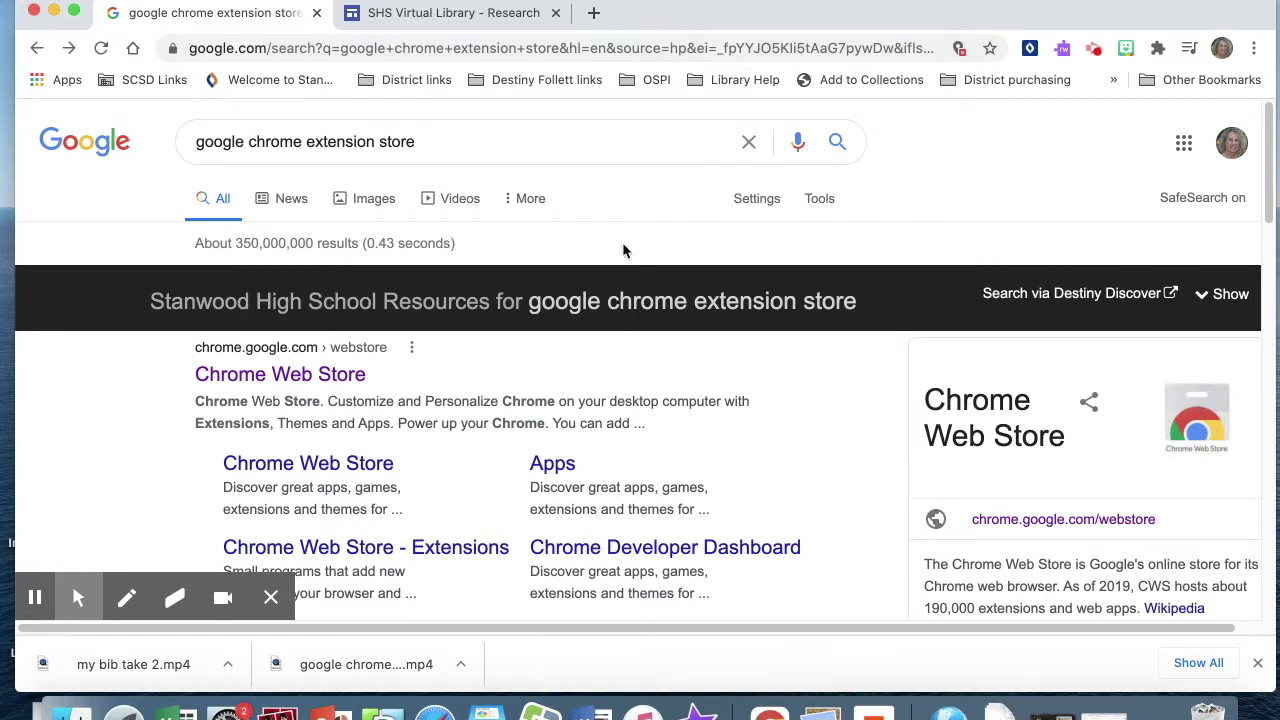
# Open the Chrome Web Store from the search results and search it for Mybib
pyautogui.click(257, 375)
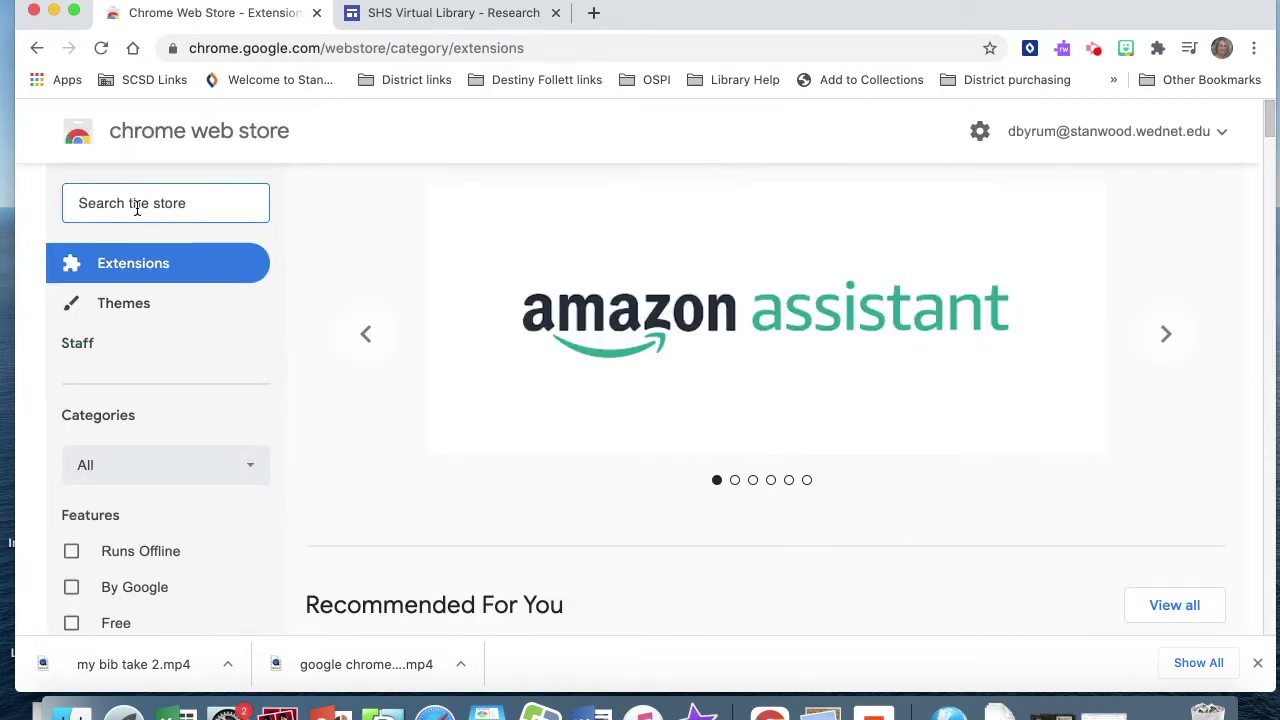
pyautogui.write('Mybib')
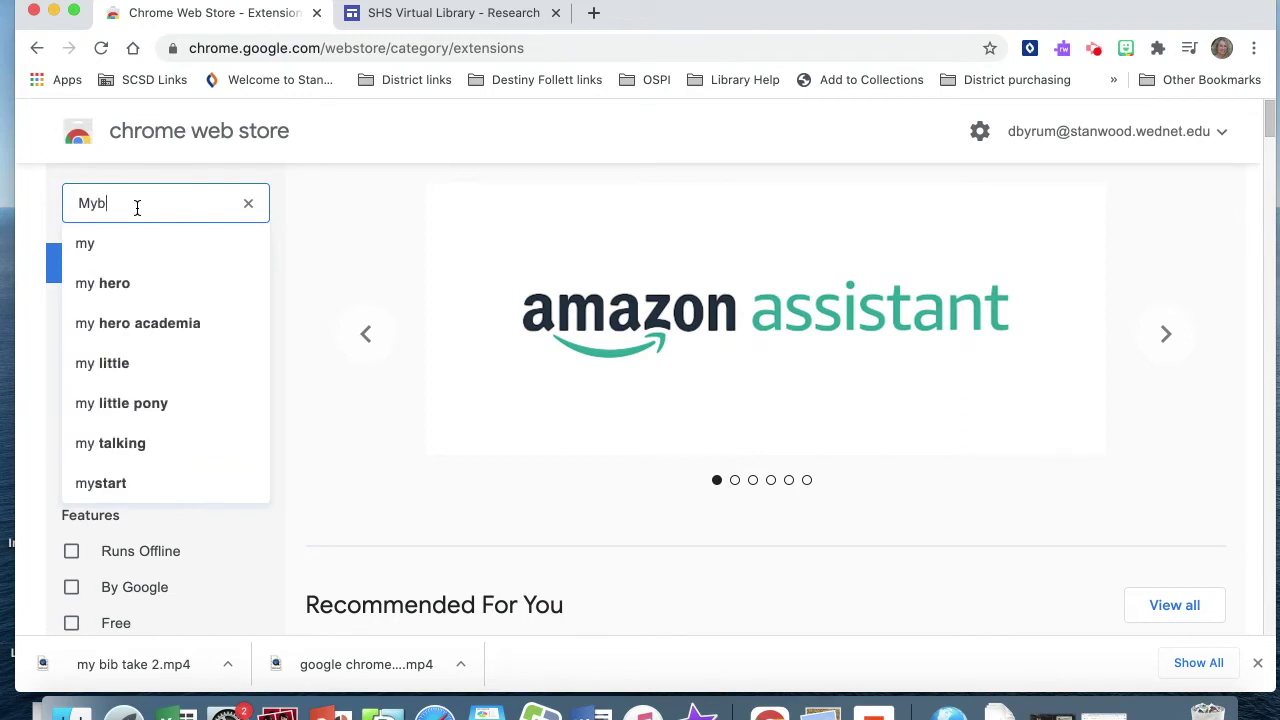
pyautogui.press('Return')
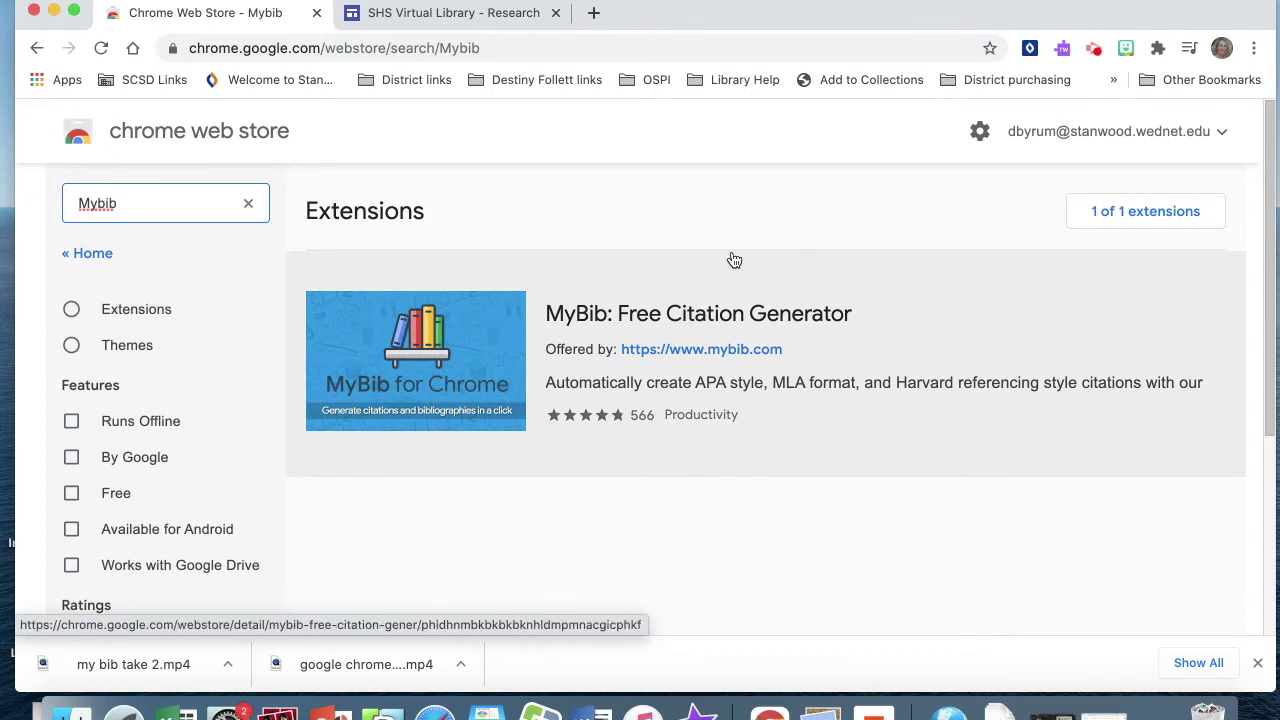
# Open the MyBib: Free Citation Generator listing and add the extension to Chrome, accepting its permissions
pyautogui.click(680, 320)
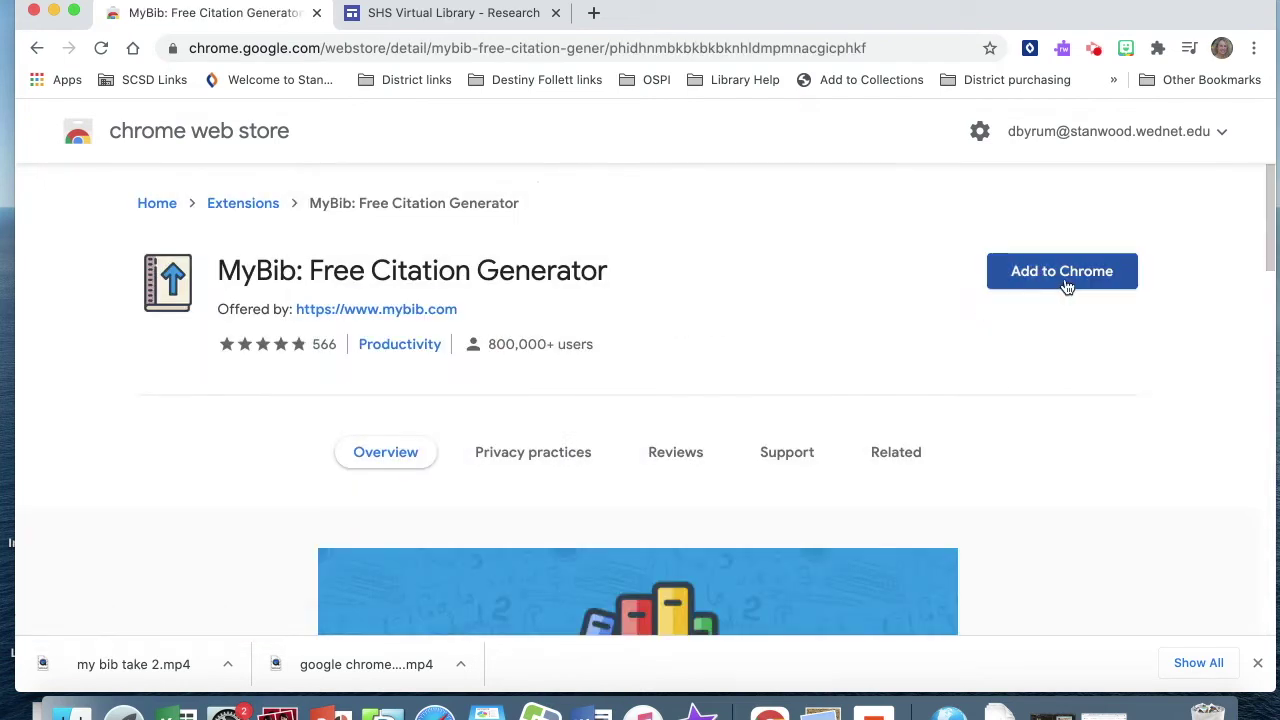
pyautogui.click(1062, 280)
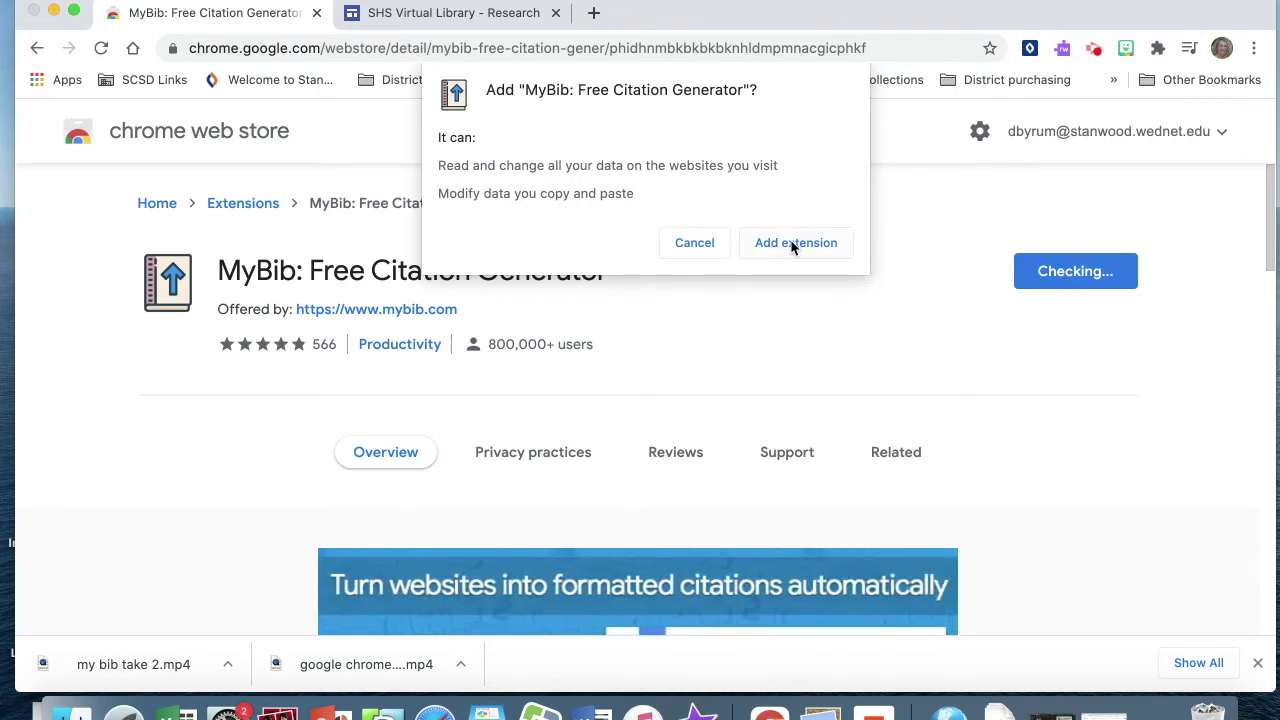
pyautogui.click(793, 243)
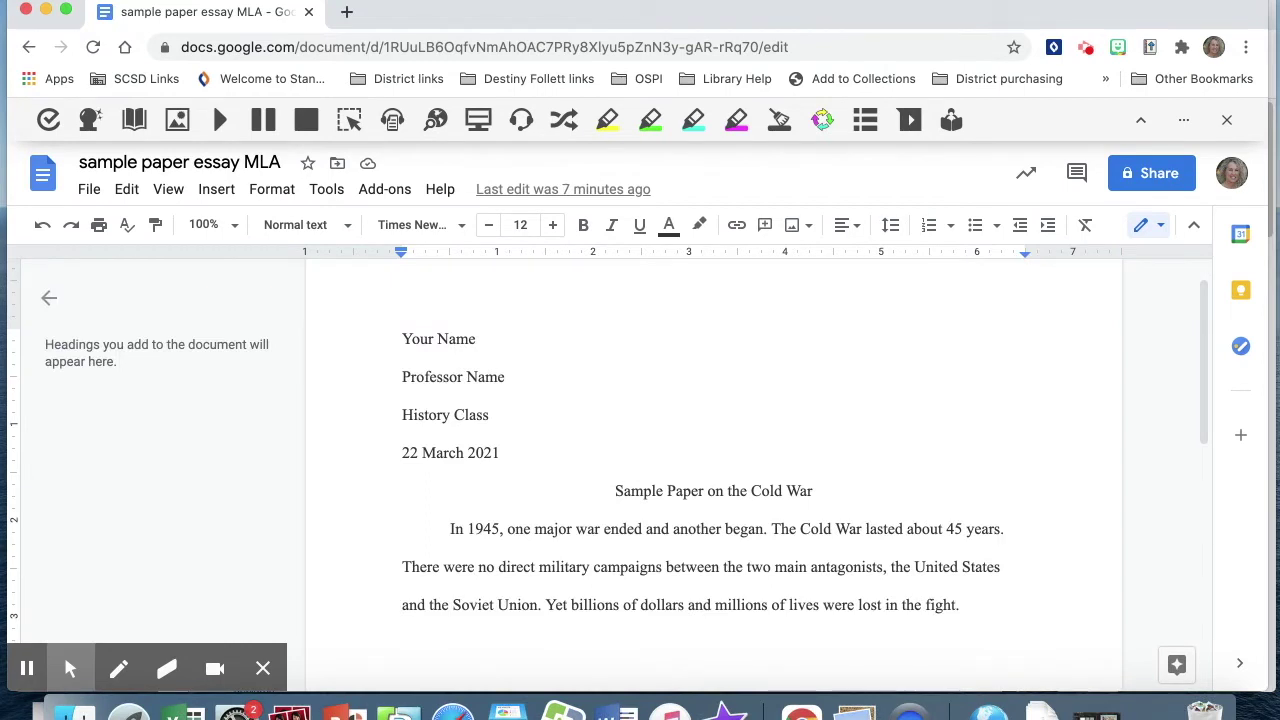
# Open the browser's extensions list from the sample essay, and switch to the history.com Cold War article
pyautogui.click(1181, 48)
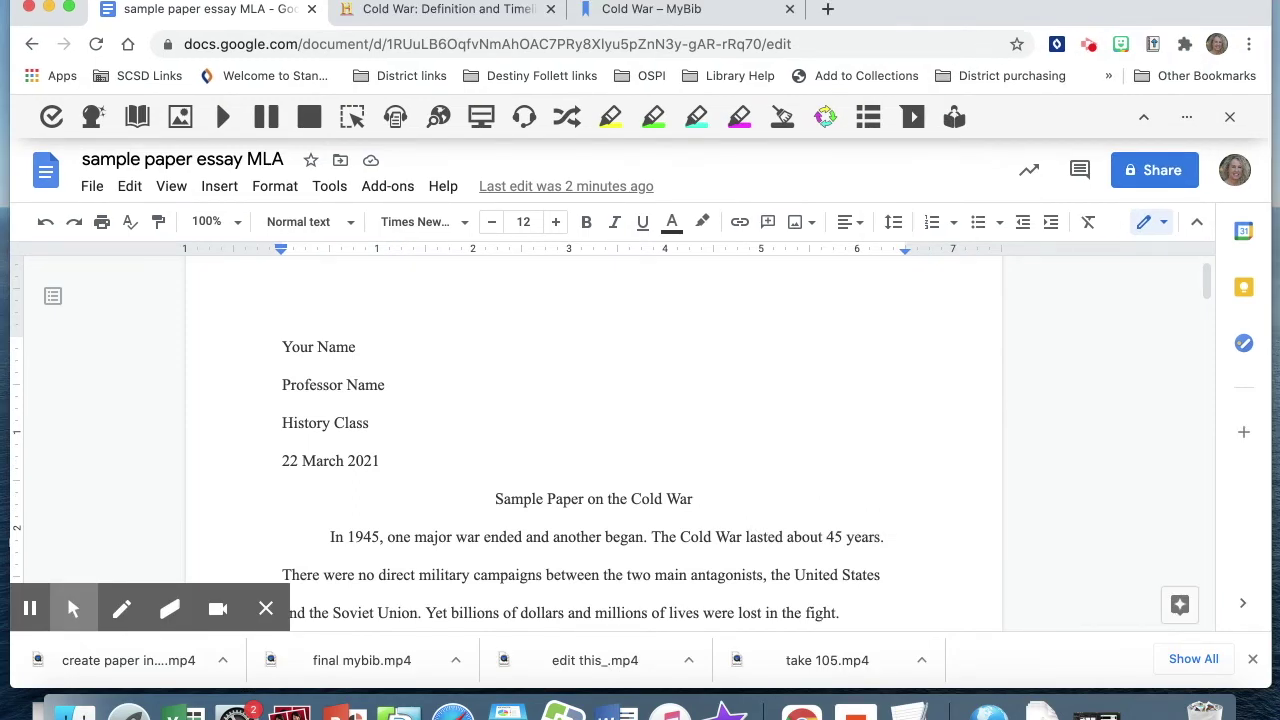
pyautogui.scroll(-1, 880, 428)
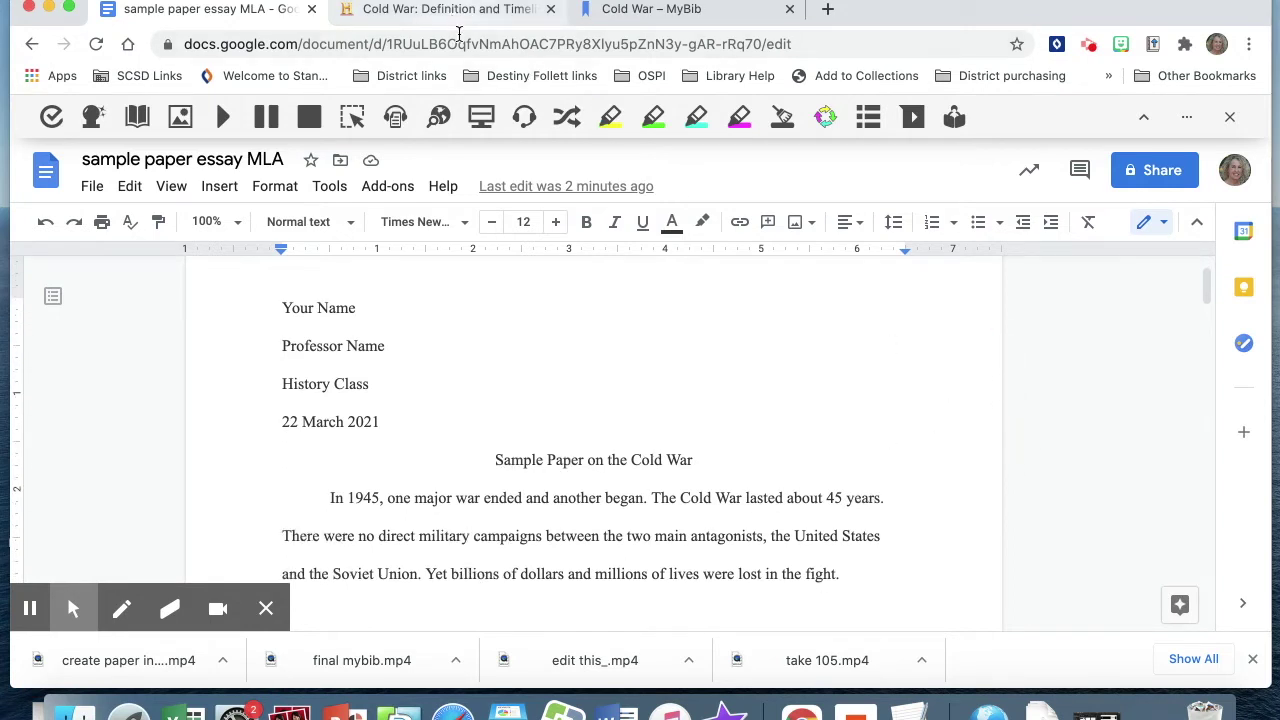
pyautogui.click(430, 10)
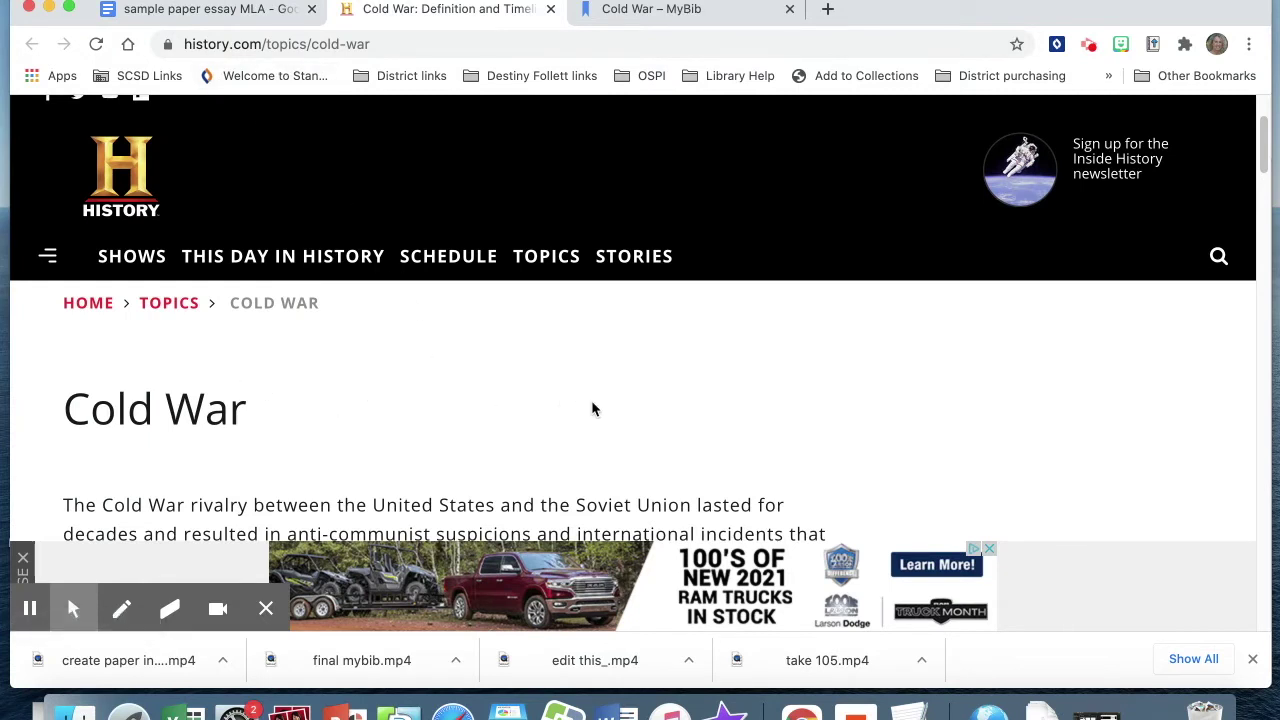
pyautogui.click(378, 44)
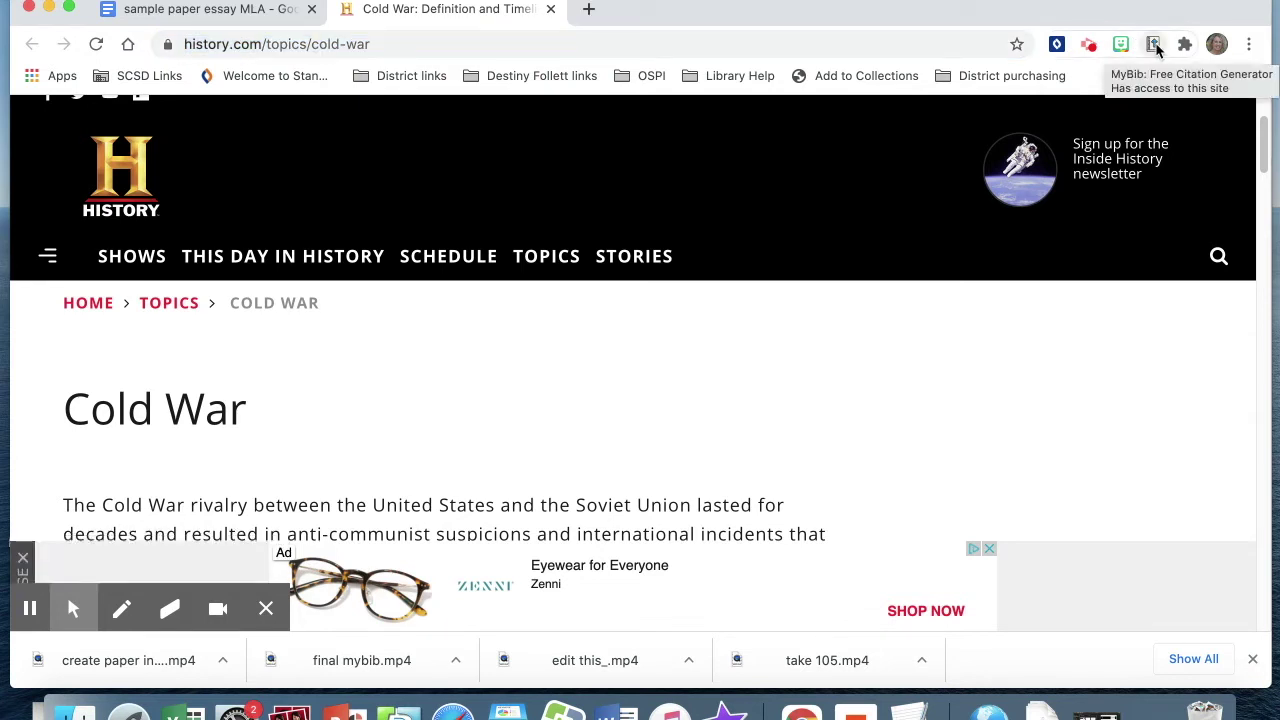
# Generate an MLA 8 citation for the Cold War article with the MyBib extension and save it to the project
pyautogui.click(1154, 45)
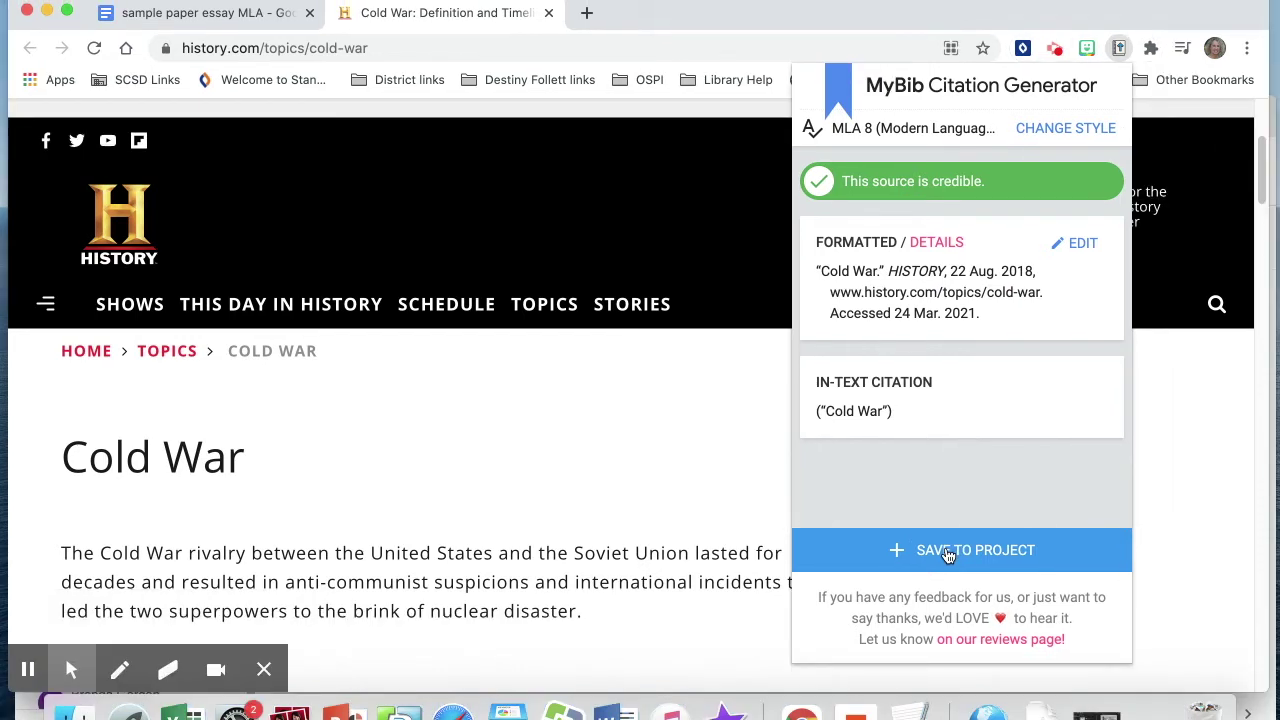
pyautogui.click(950, 550)
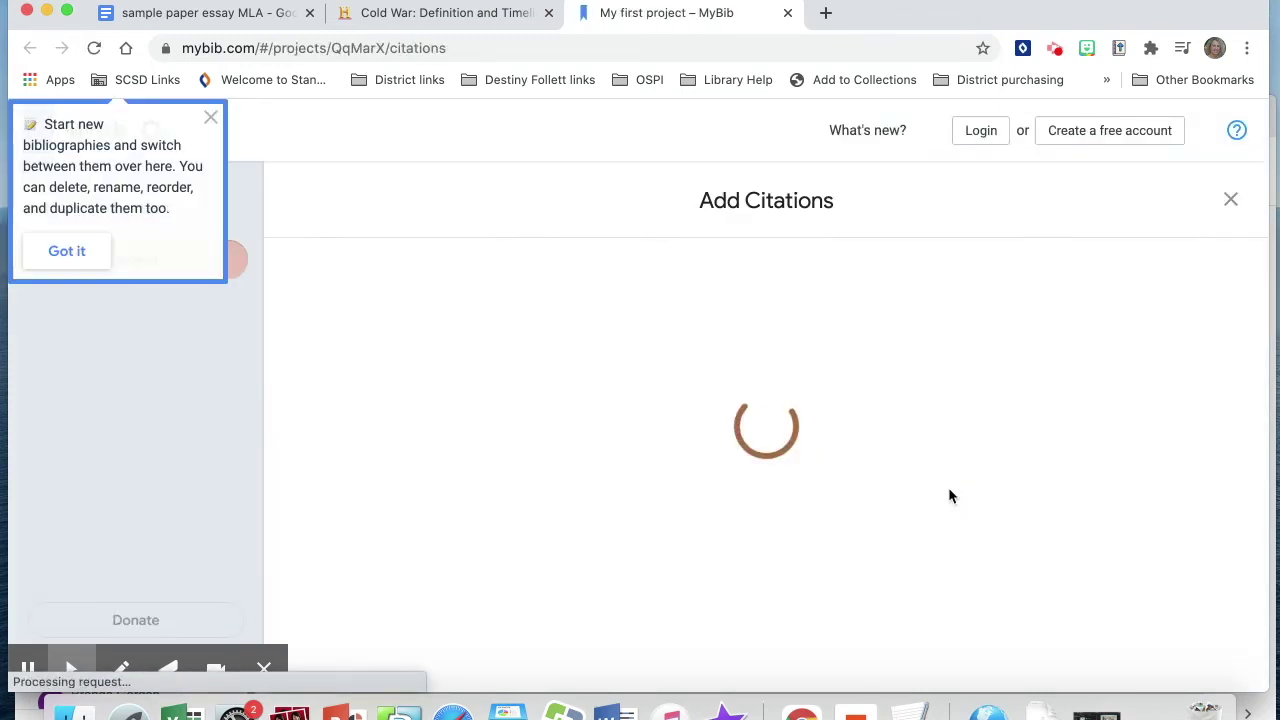
pyautogui.click(1143, 214)
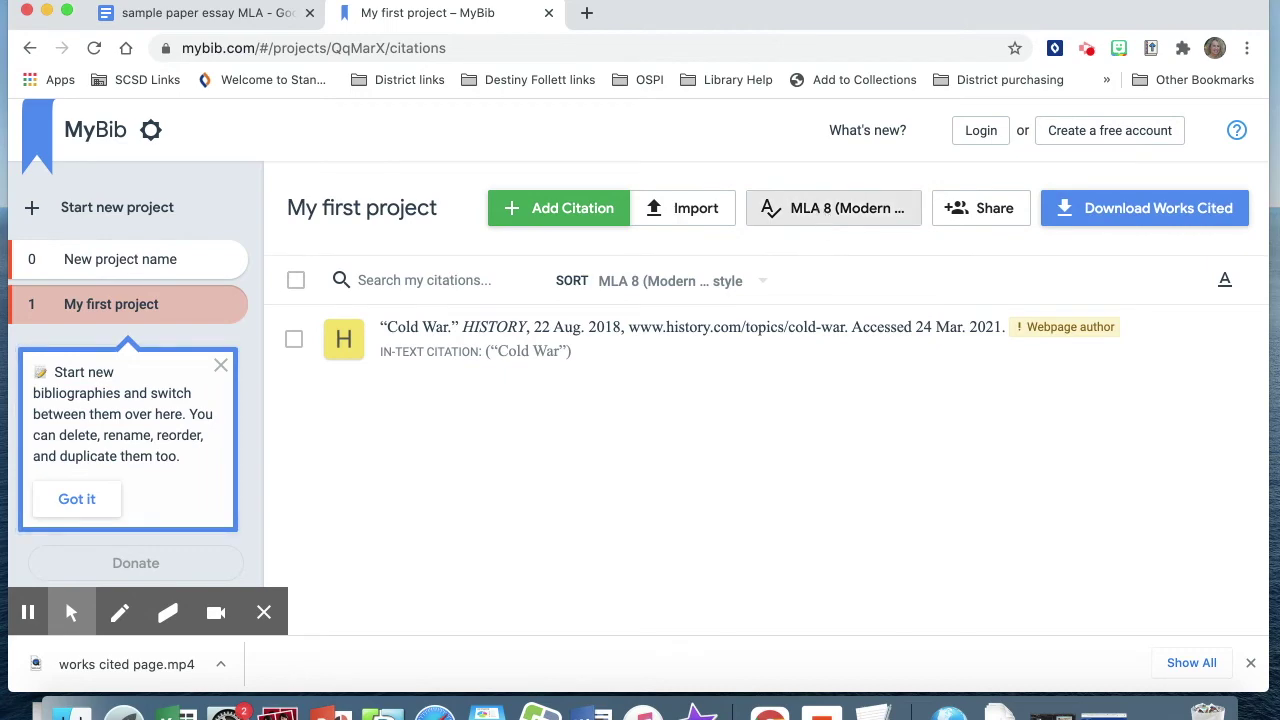
# Open the project's citation style choices and look through the popular styles
pyautogui.click(825, 212)
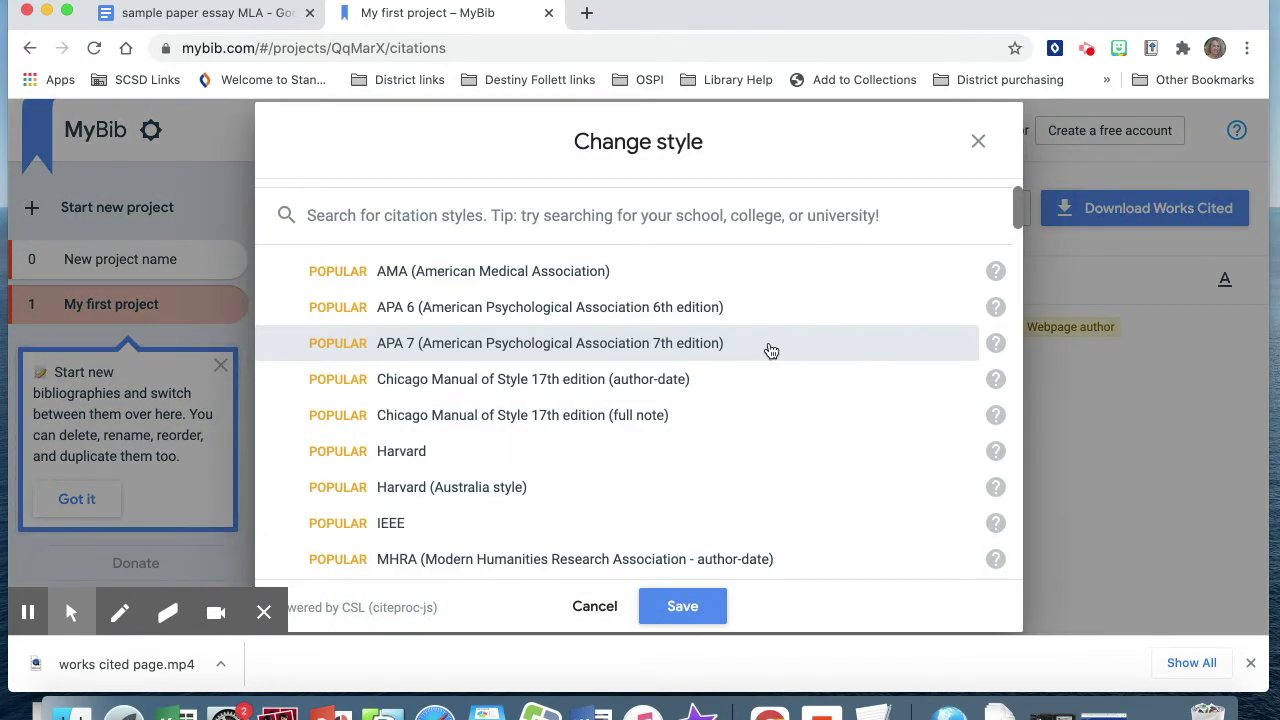
pyautogui.scroll(-1, 773, 350)
pyautogui.scroll(-1, 773, 350)
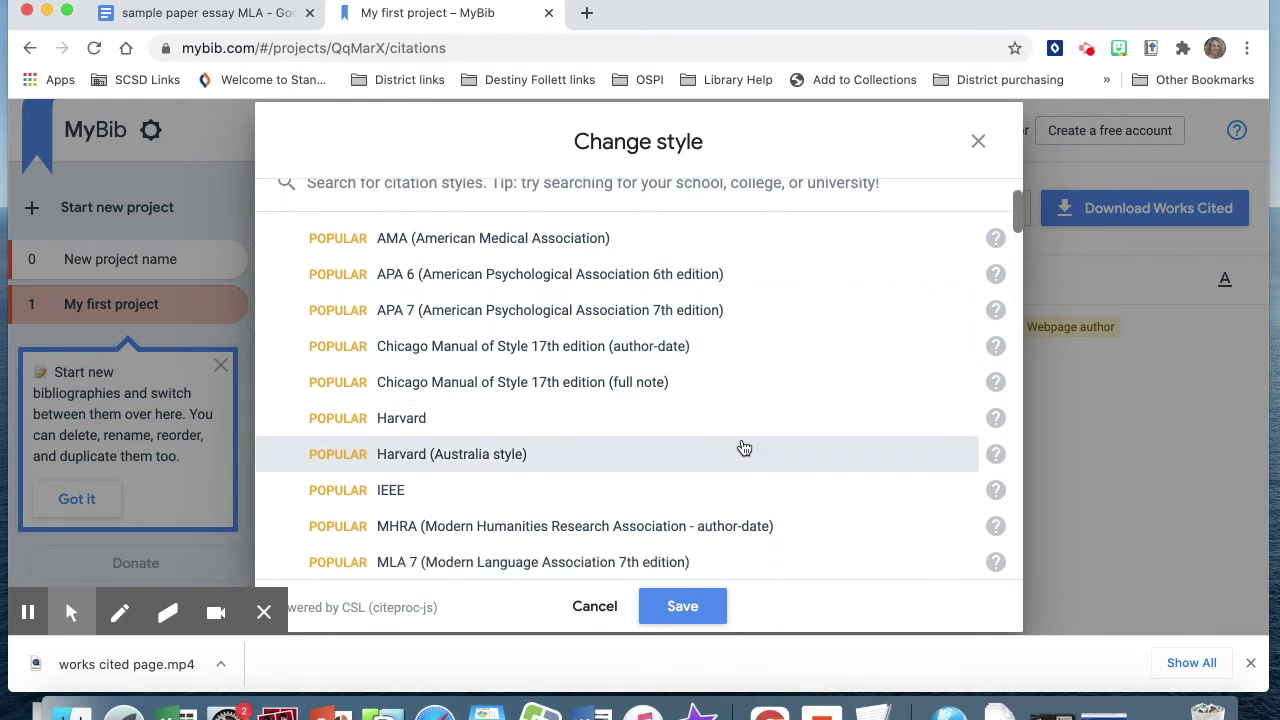
pyautogui.scroll(-3, 808, 380)
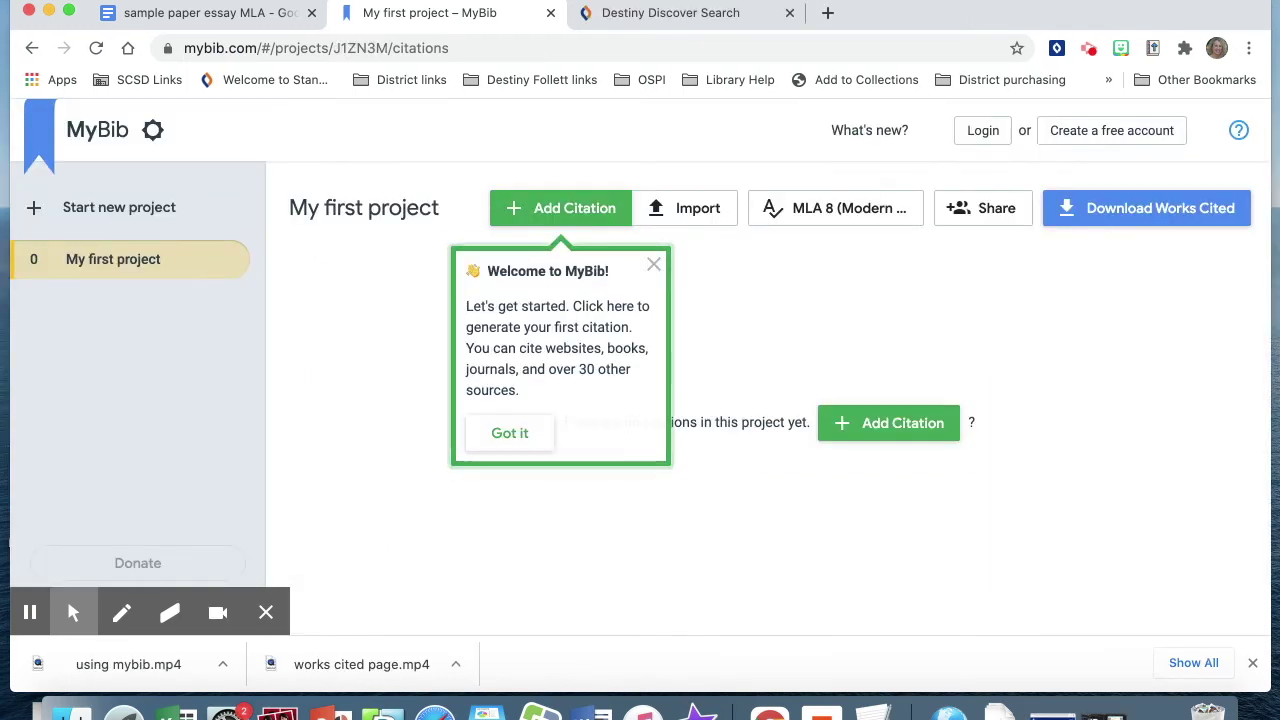
# Open the free MyBib account registration form and review its Google sign-in, email, password and role options
pyautogui.click(1115, 131)
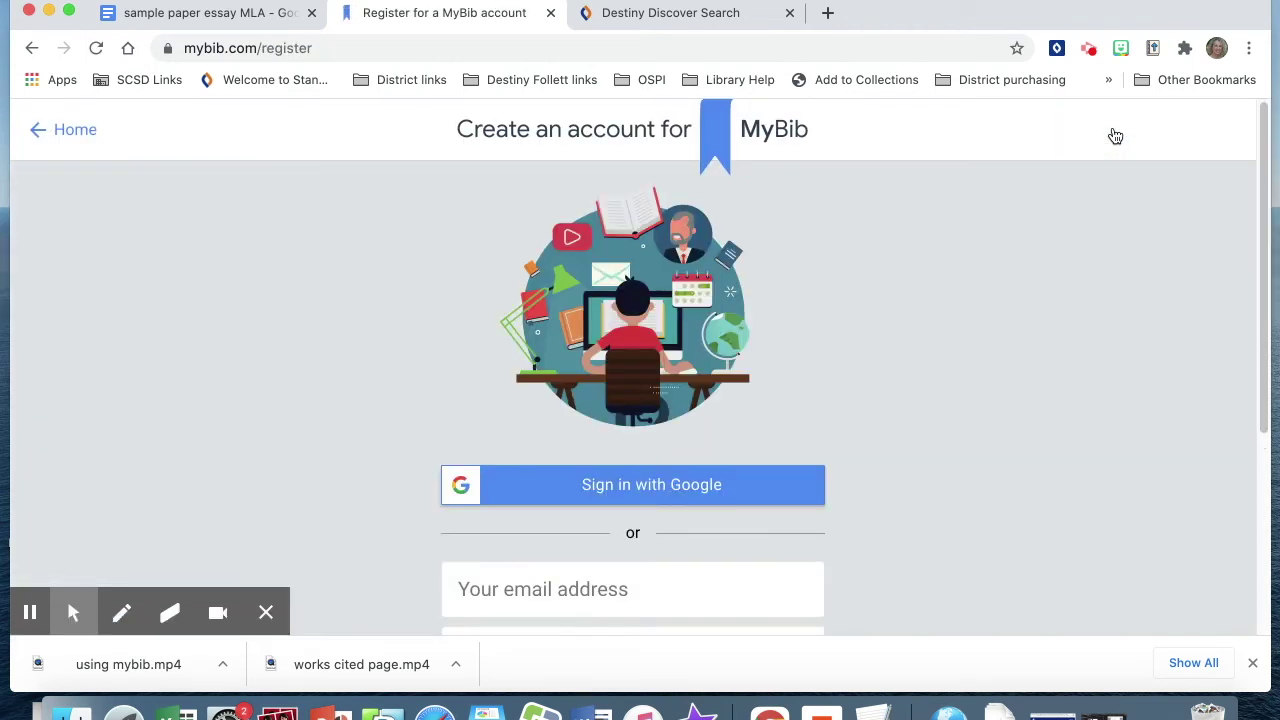
pyautogui.scroll(-5, 1050, 413)
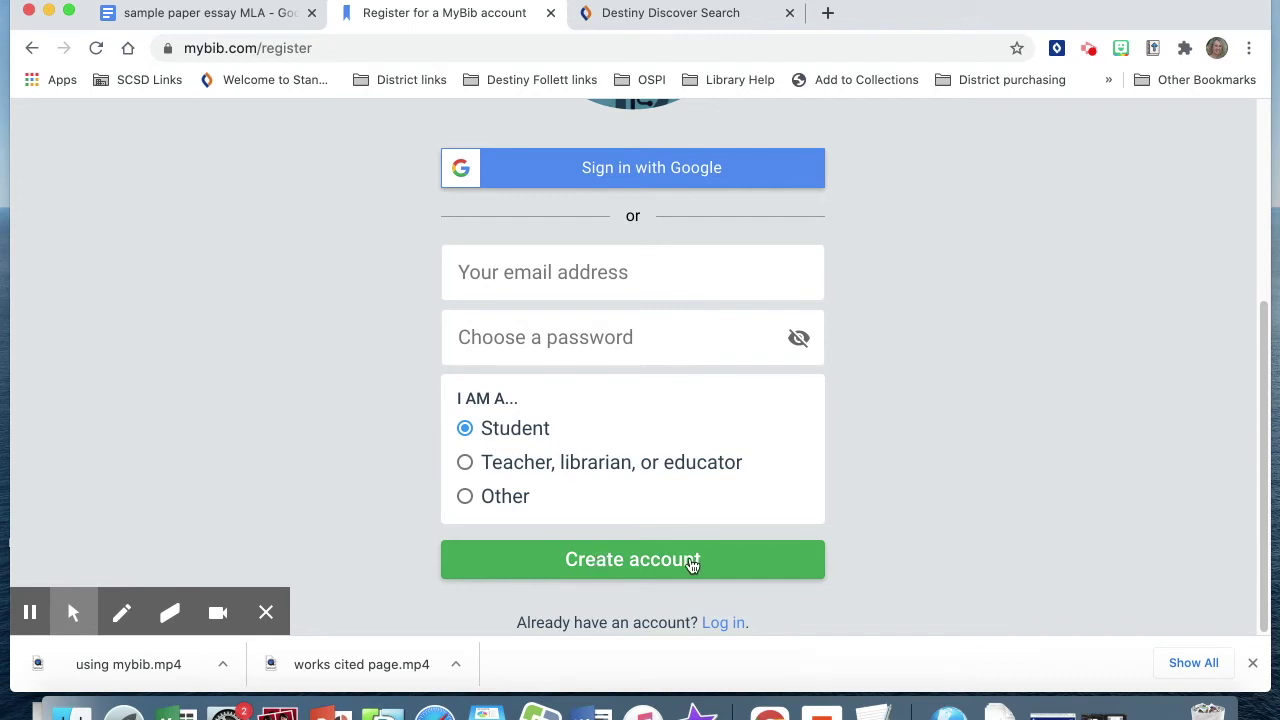
pyautogui.scroll(3, 918, 487)
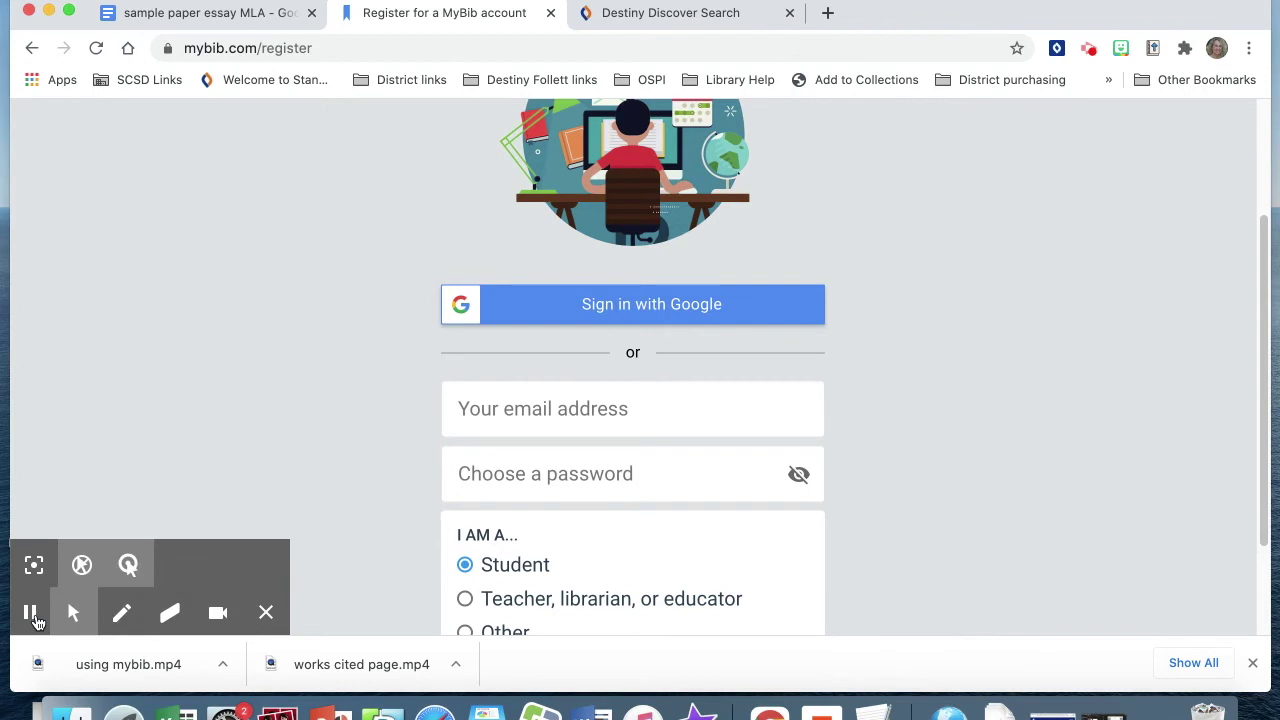
pyautogui.click(32, 614)
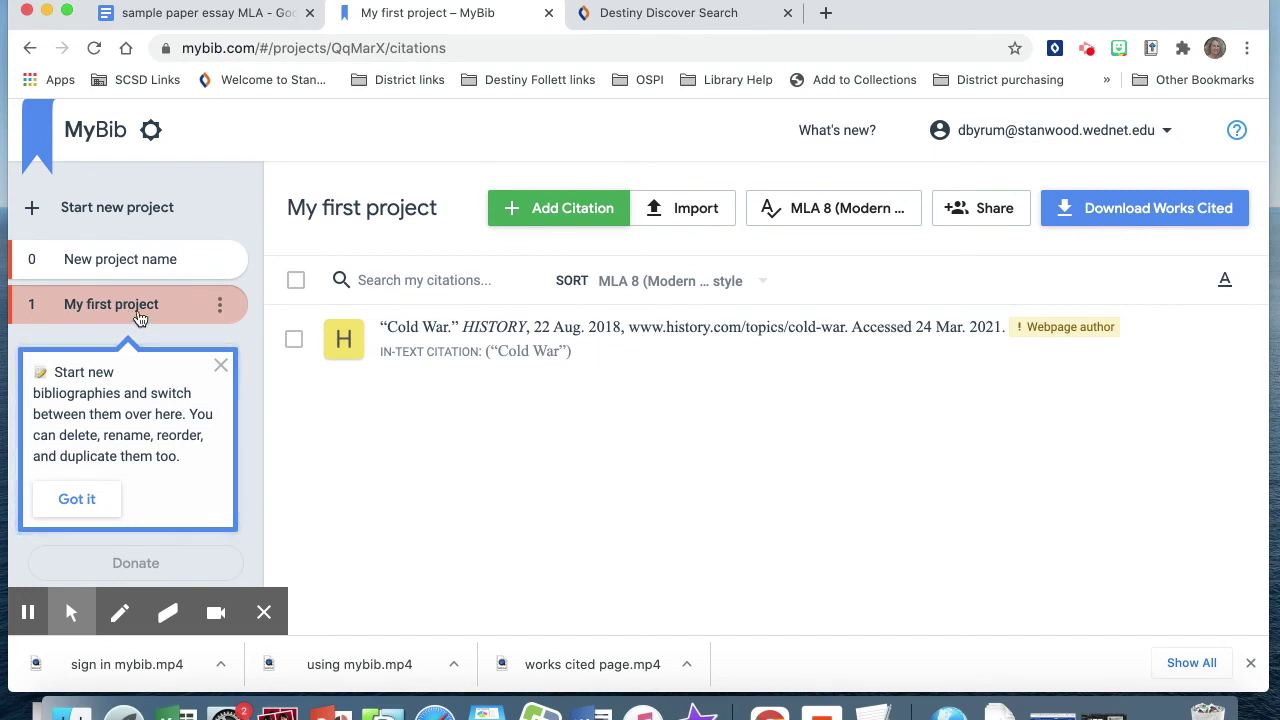
# Open the options of My first project, and start a new citation with Book as its source type
pyautogui.click(222, 305)
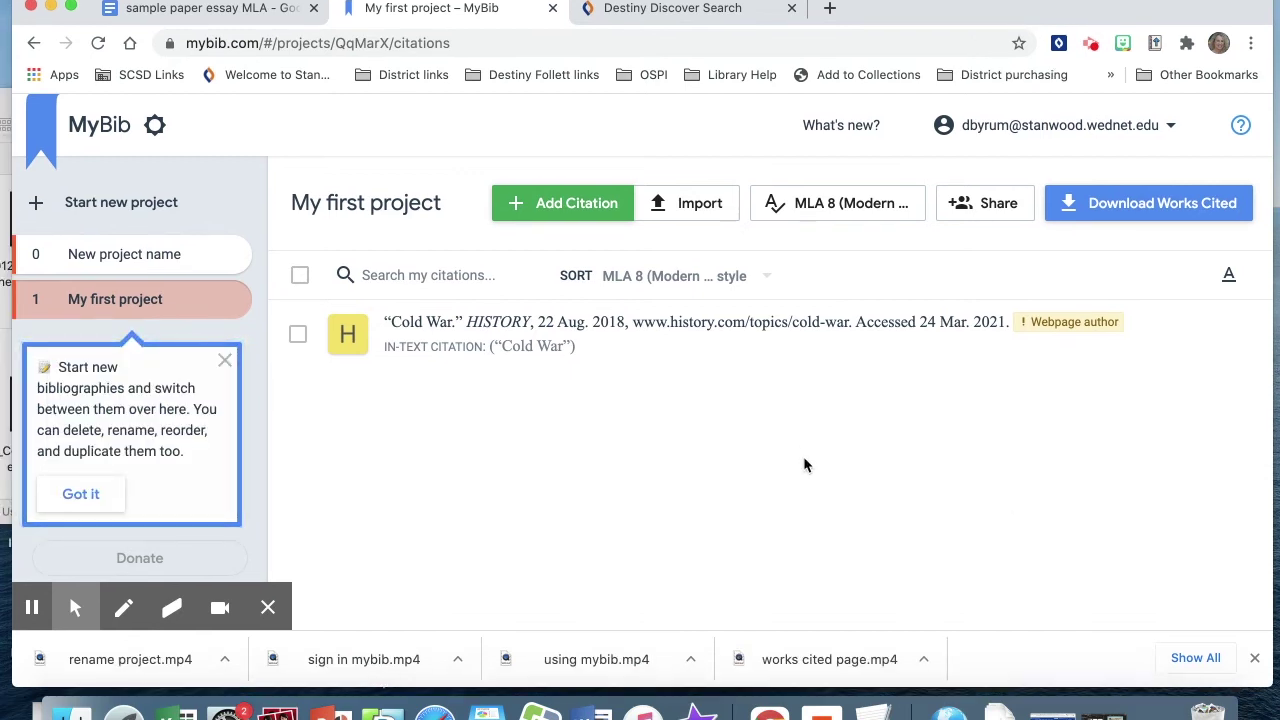
pyautogui.click(548, 209)
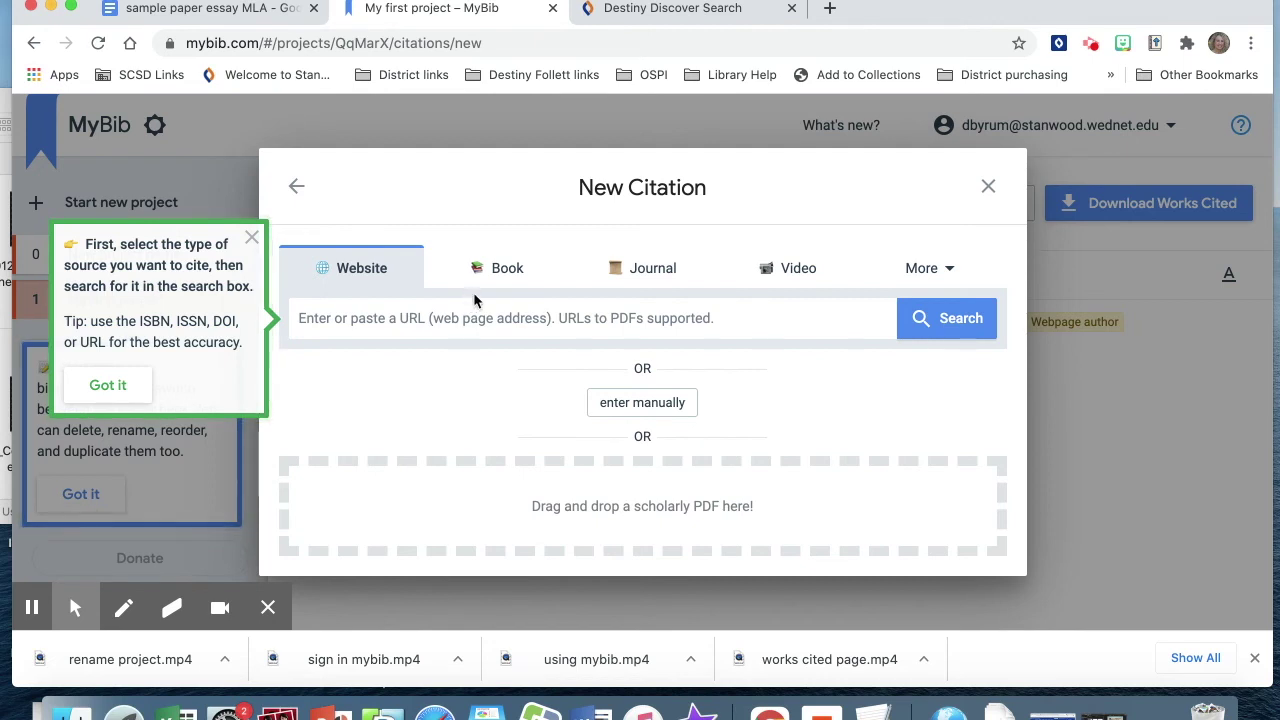
pyautogui.click(505, 277)
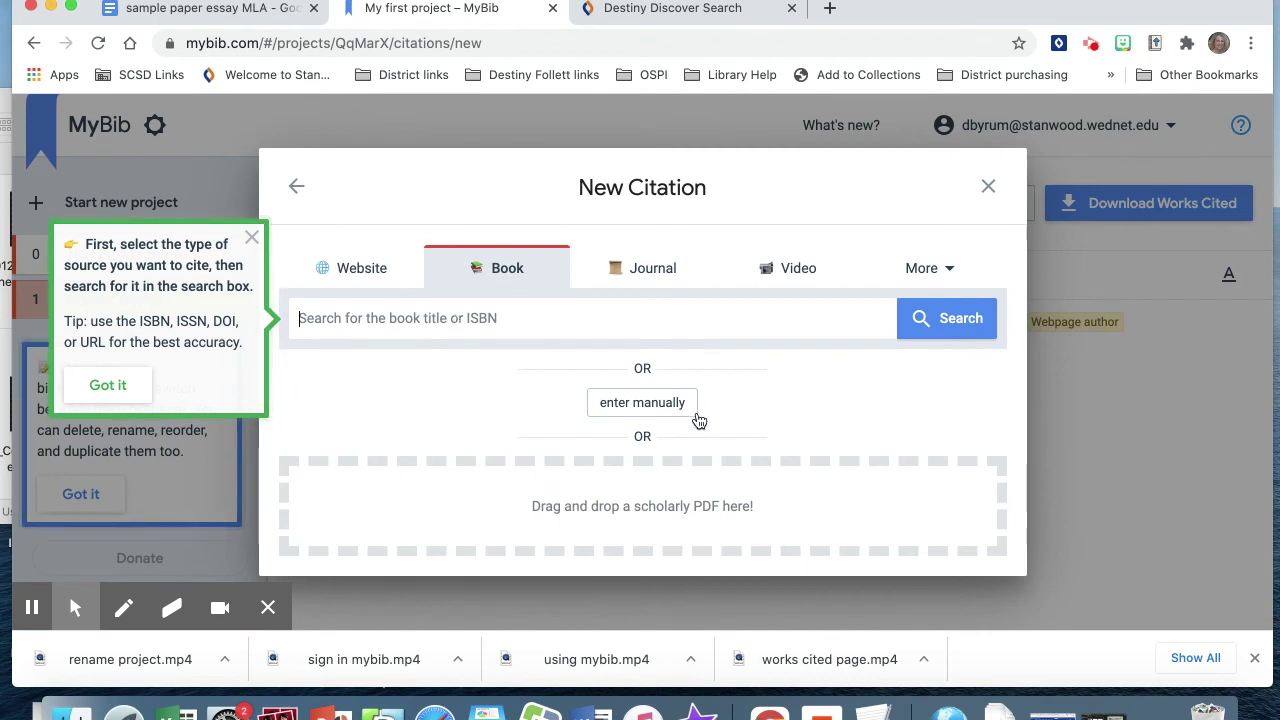
pyautogui.click(521, 318)
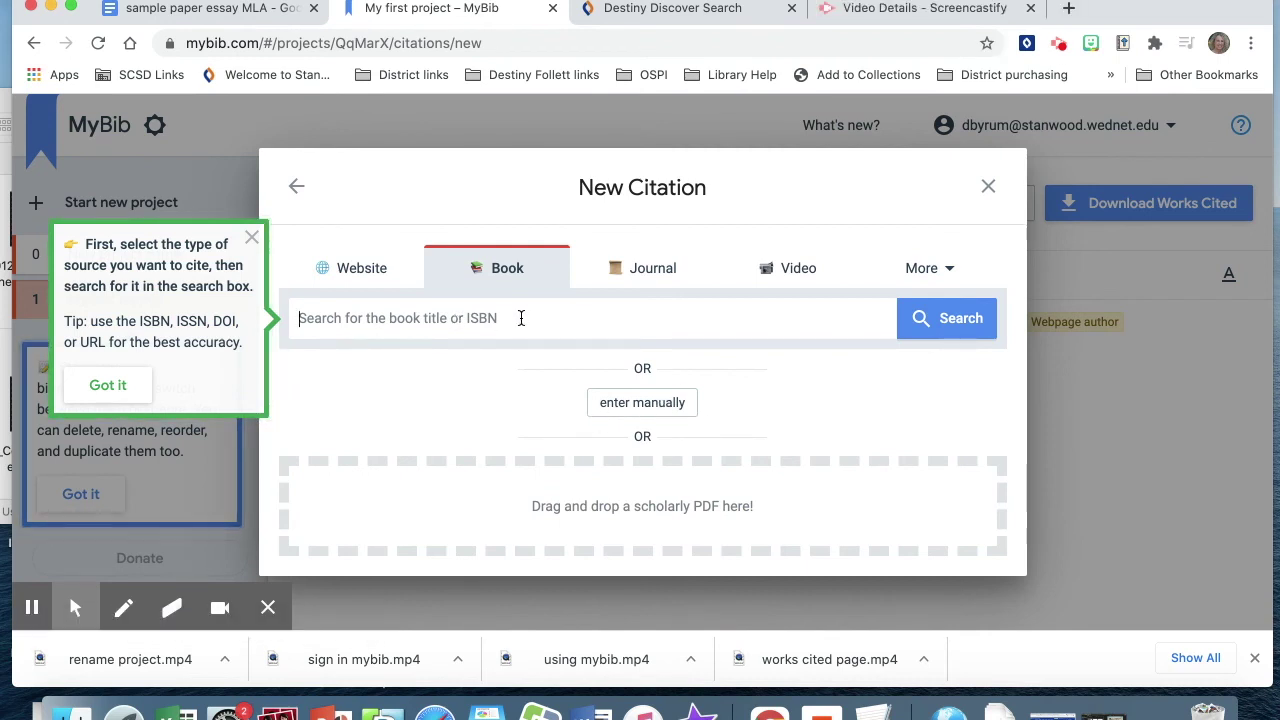
pyautogui.press('super+v')
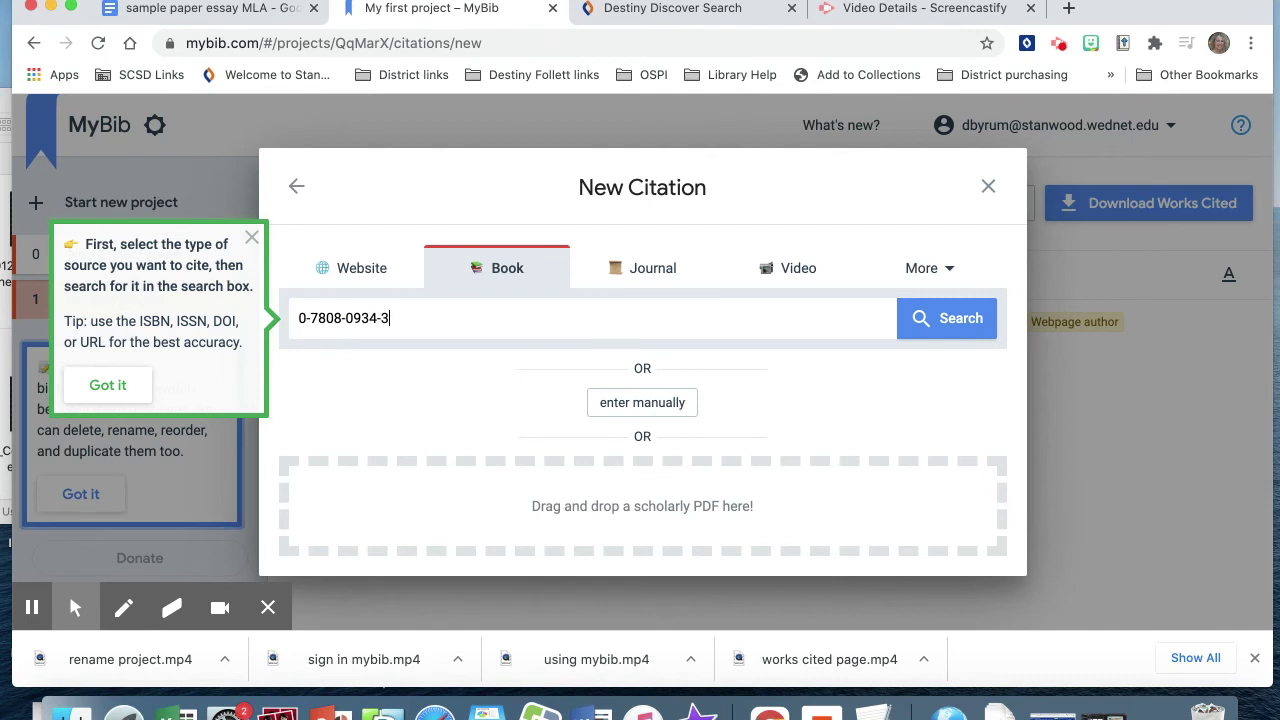
pyautogui.click(935, 328)
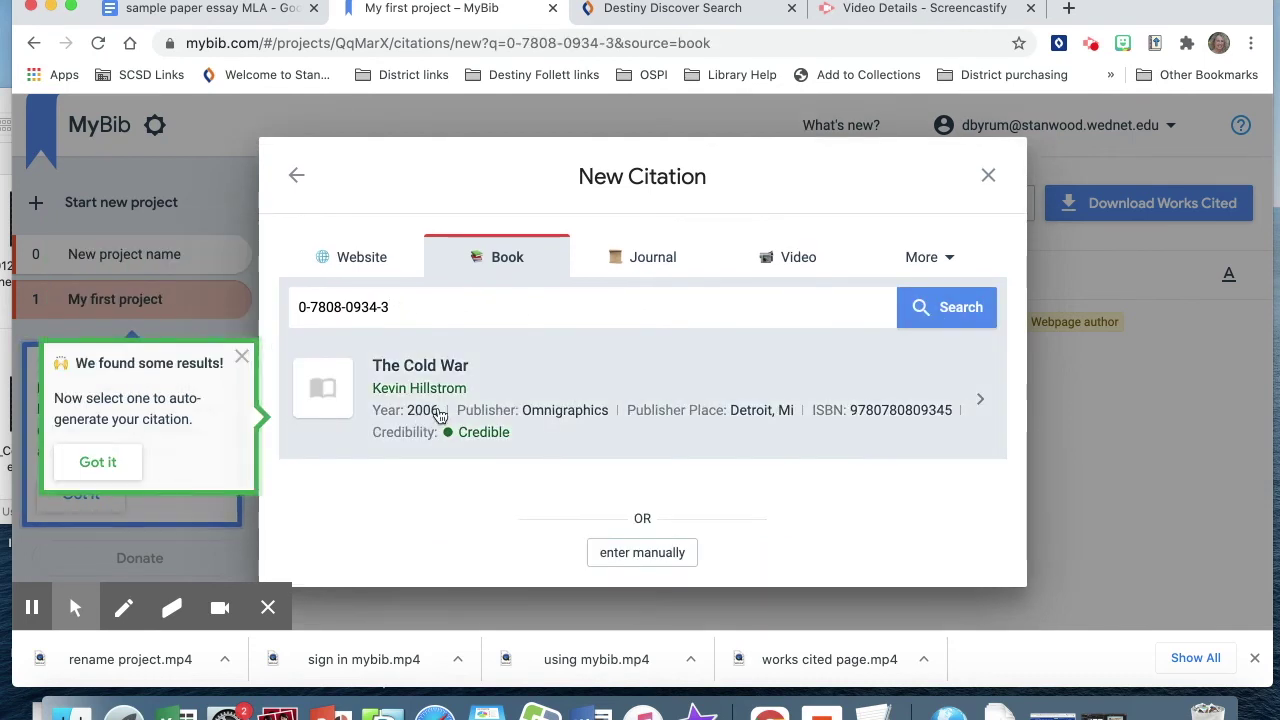
pyautogui.click(455, 389)
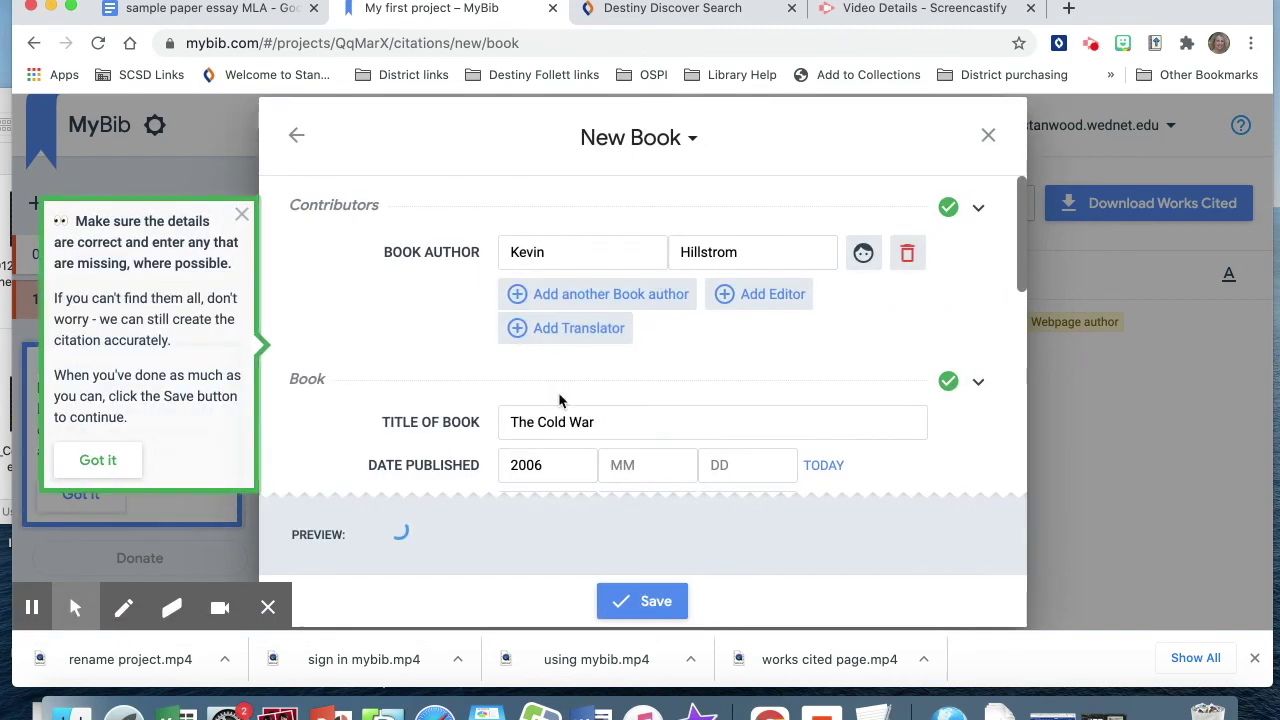
pyautogui.click(641, 600)
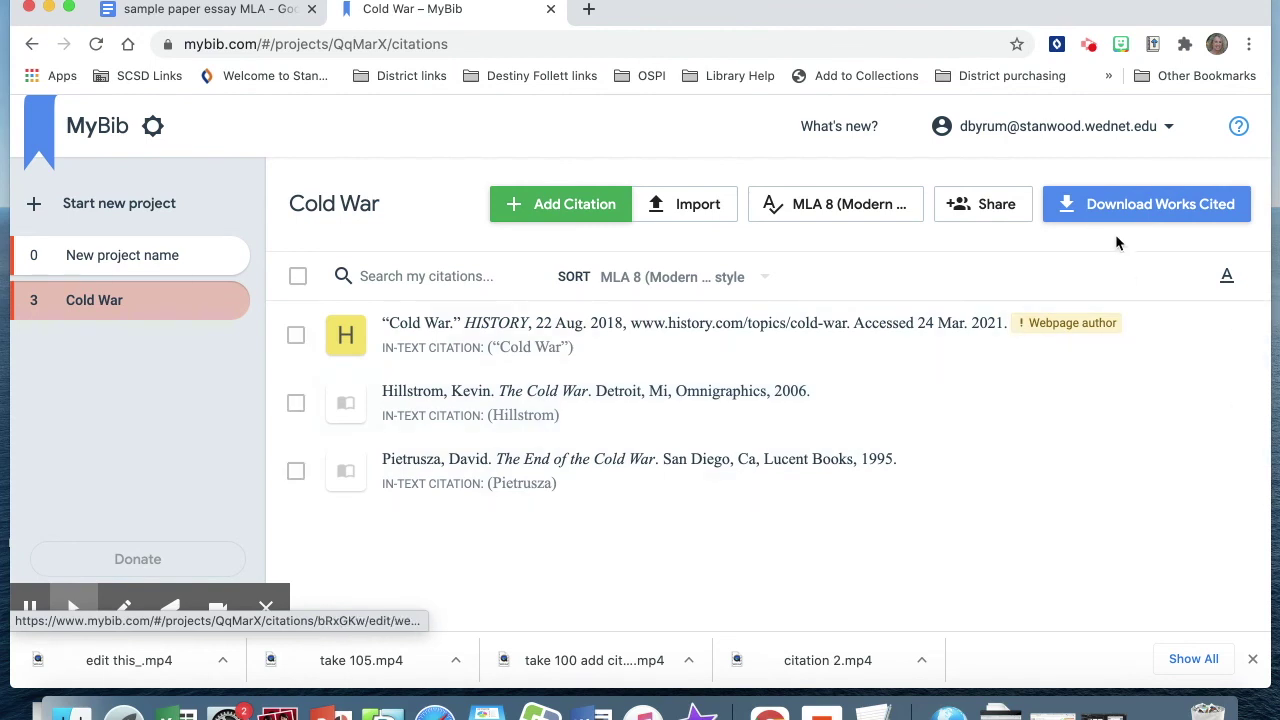
# Copy the Cold War project's Works Cited list with the Copy & paste download option and close the preview
pyautogui.click(1134, 214)
pyautogui.click(1138, 210)
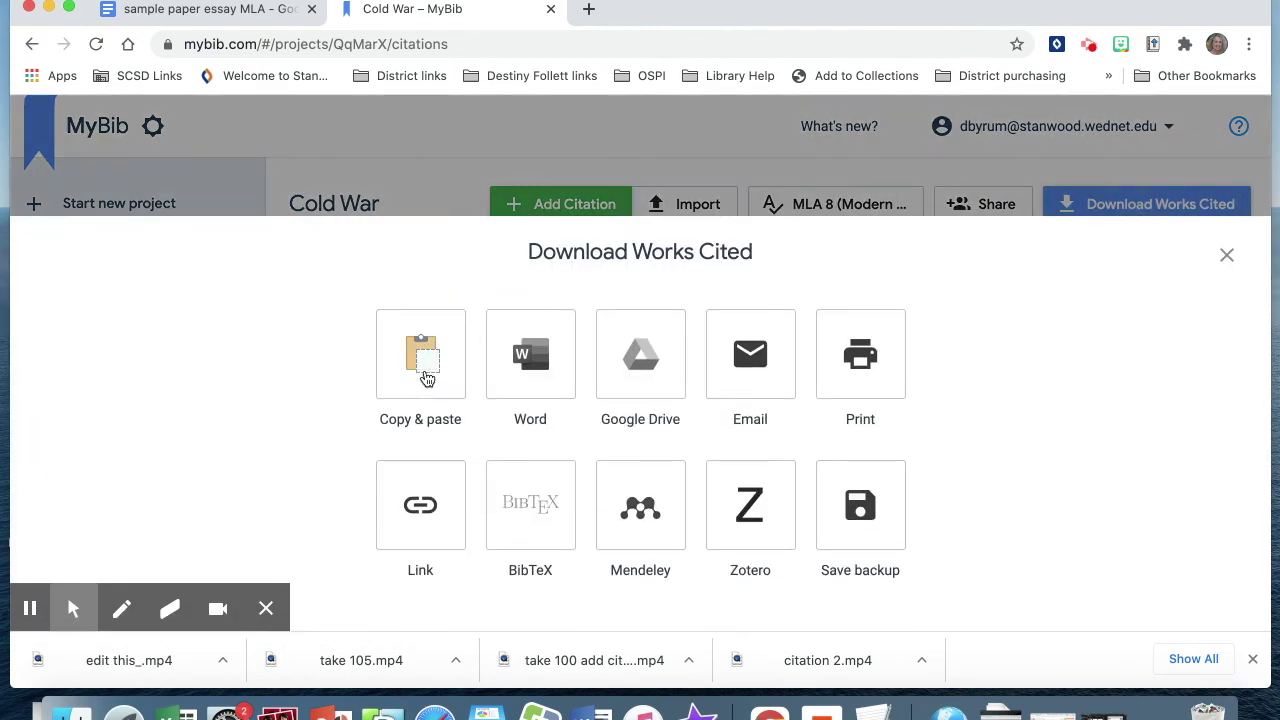
pyautogui.click(422, 370)
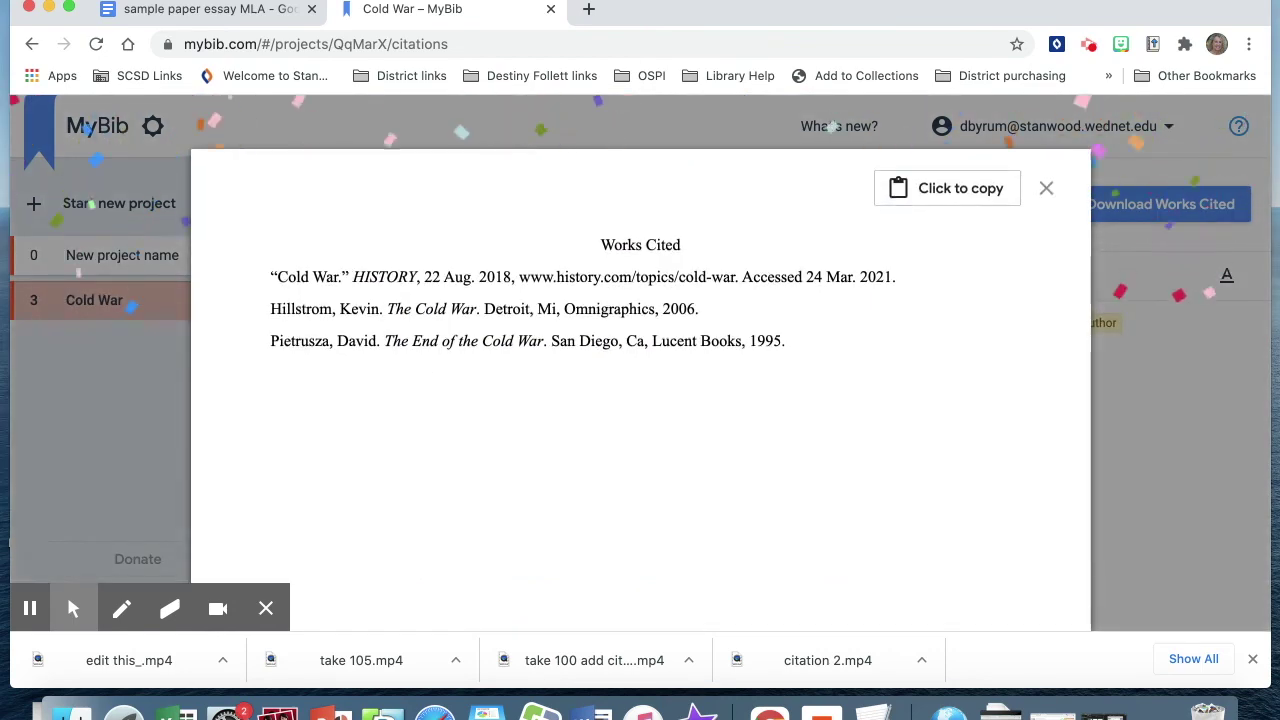
pyautogui.click(955, 193)
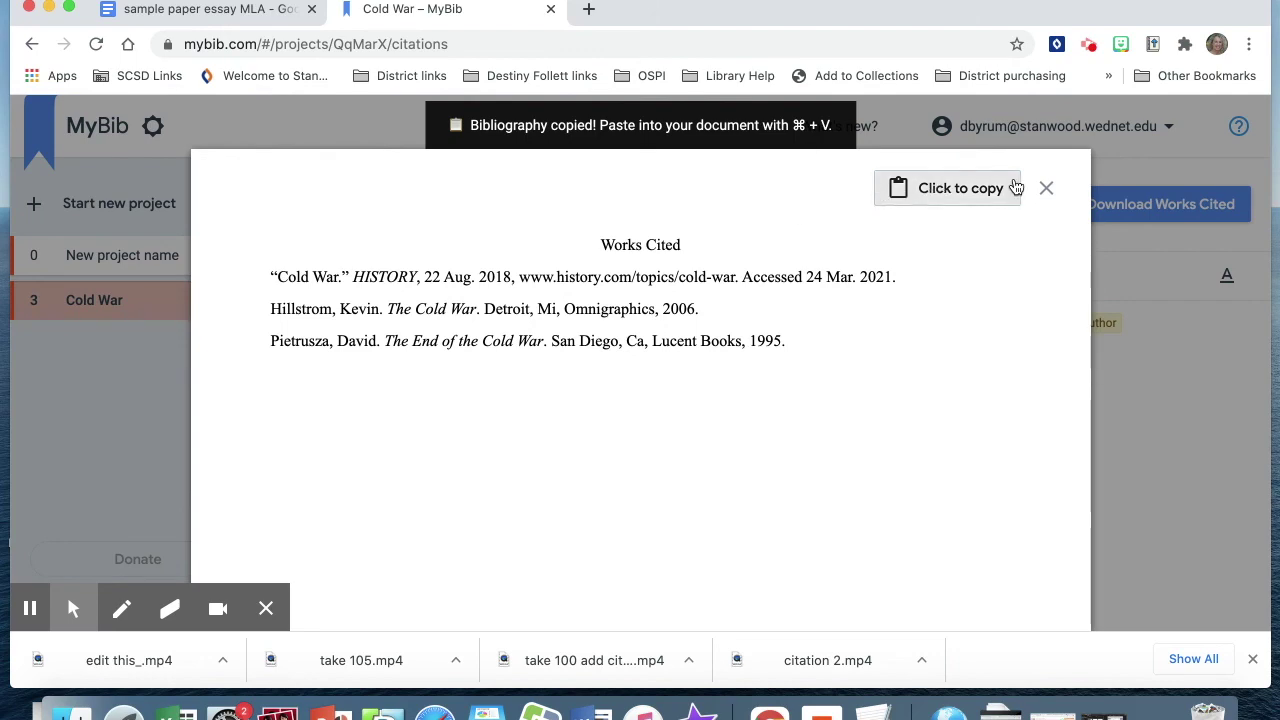
pyautogui.click(1046, 188)
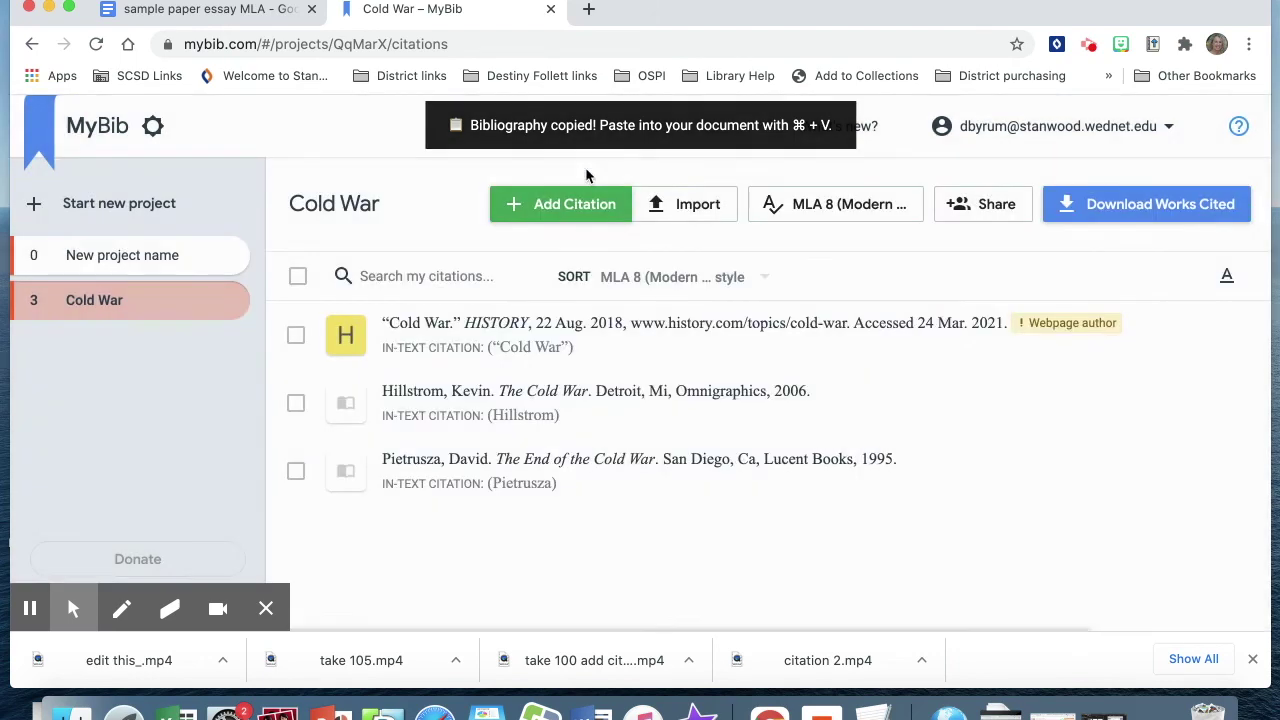
# Switch to the sample paper essay MLA document in Google Docs and insert a page break after the essay
pyautogui.click(215, 10)
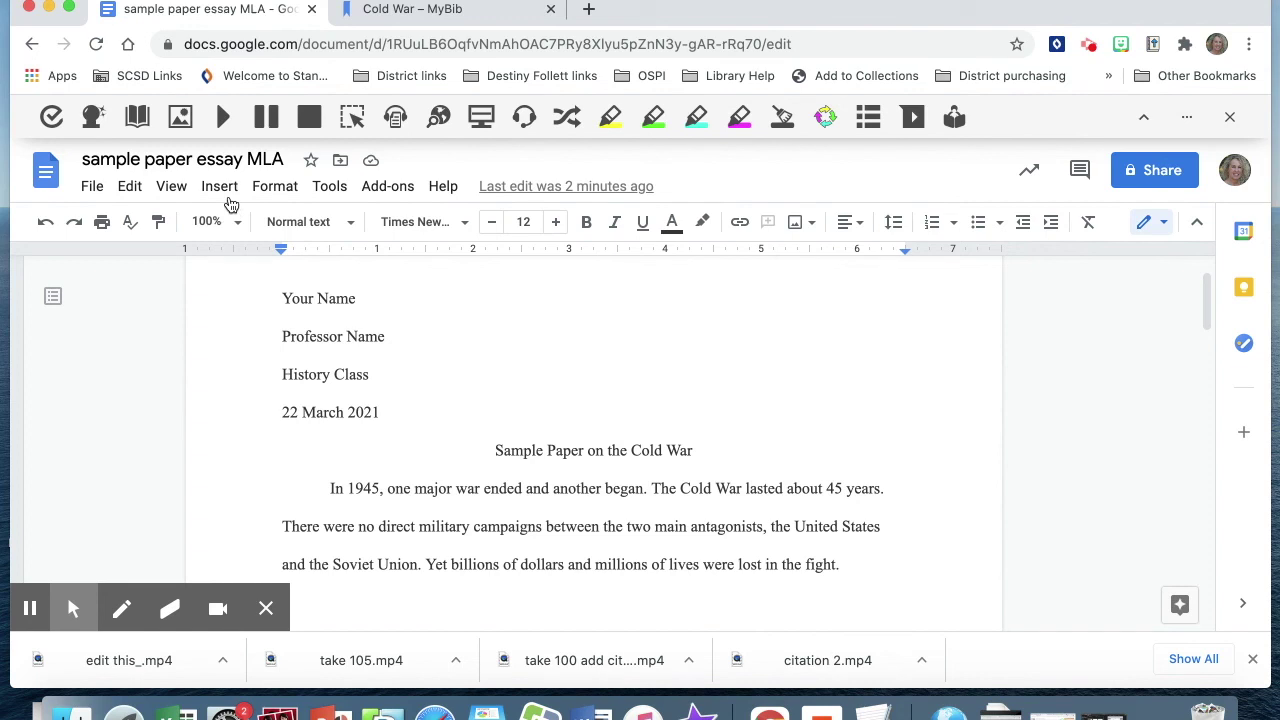
pyautogui.click(219, 188)
pyautogui.moveTo(290, 575)
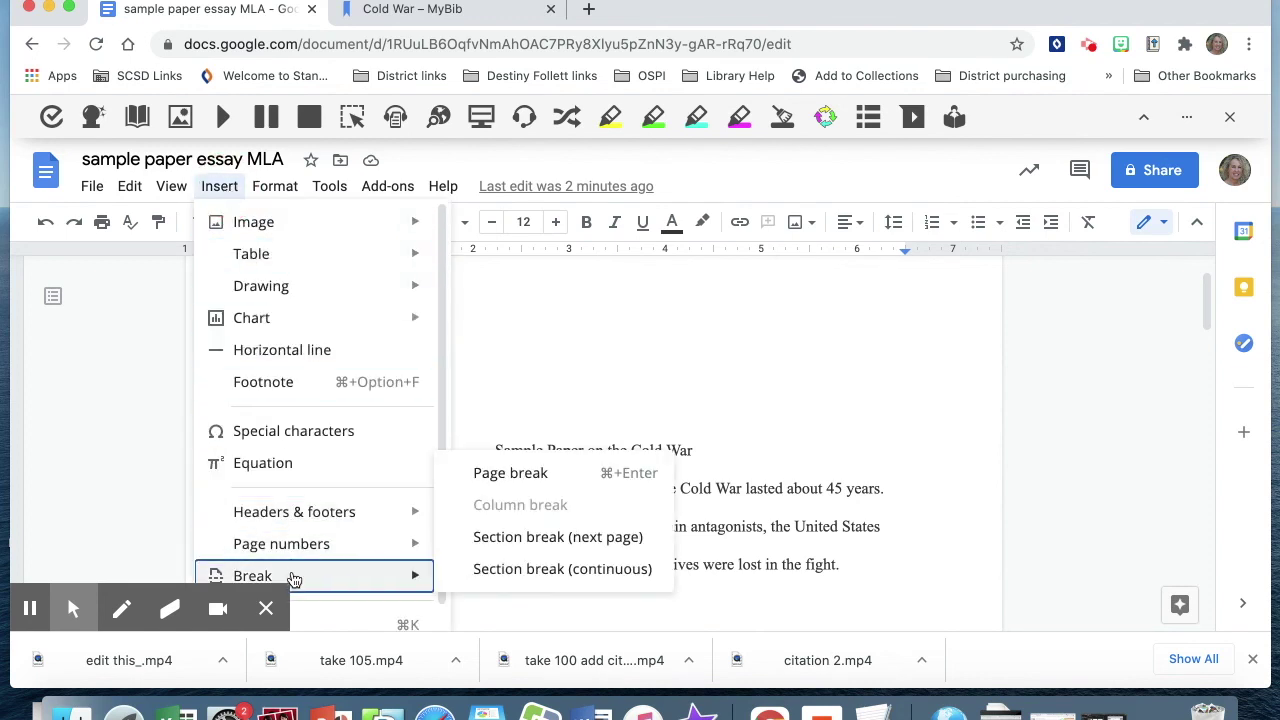
pyautogui.click(523, 474)
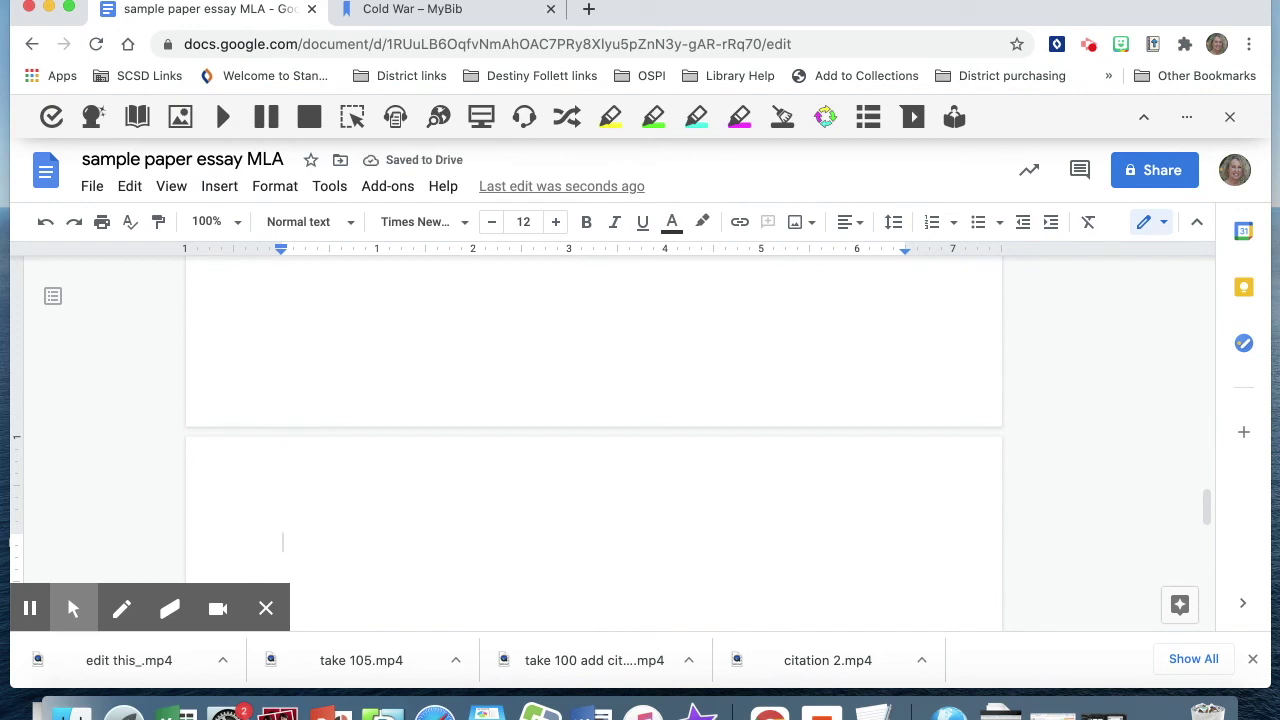
# Paste the copied Works Cited list onto the new page of the essay
pyautogui.press('super+v')
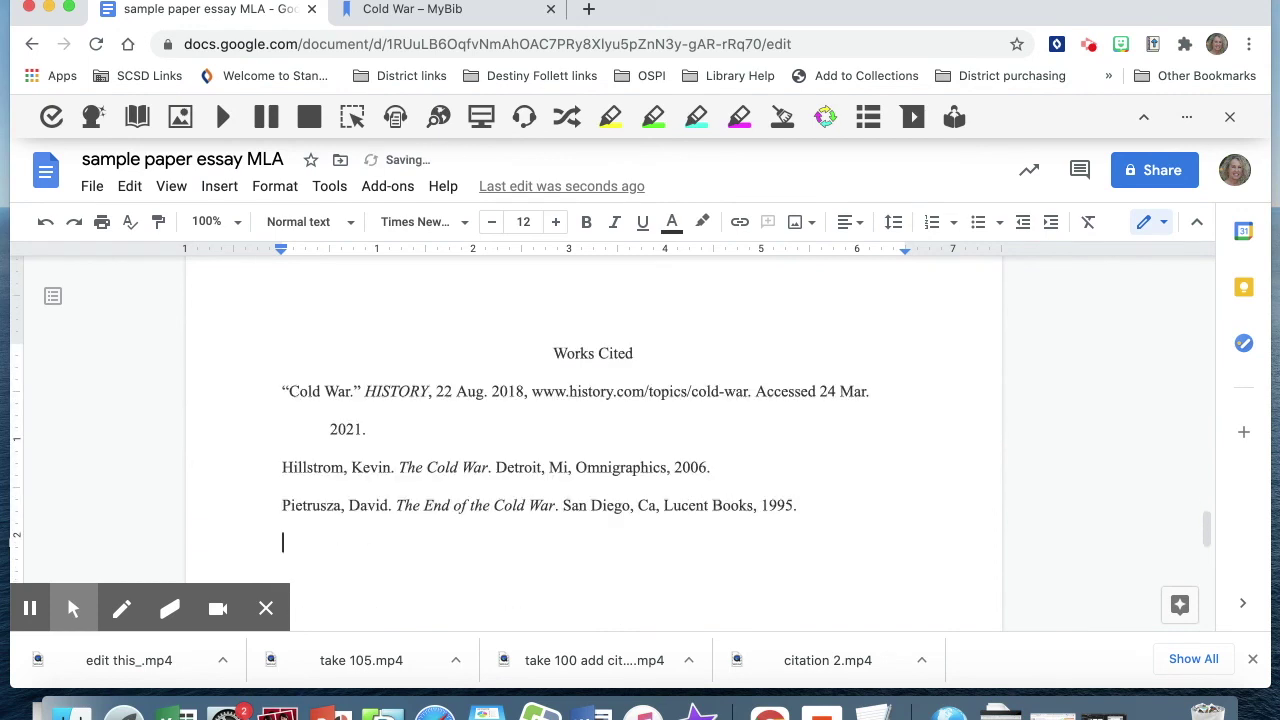
pyautogui.scroll(-1, 593, 430)
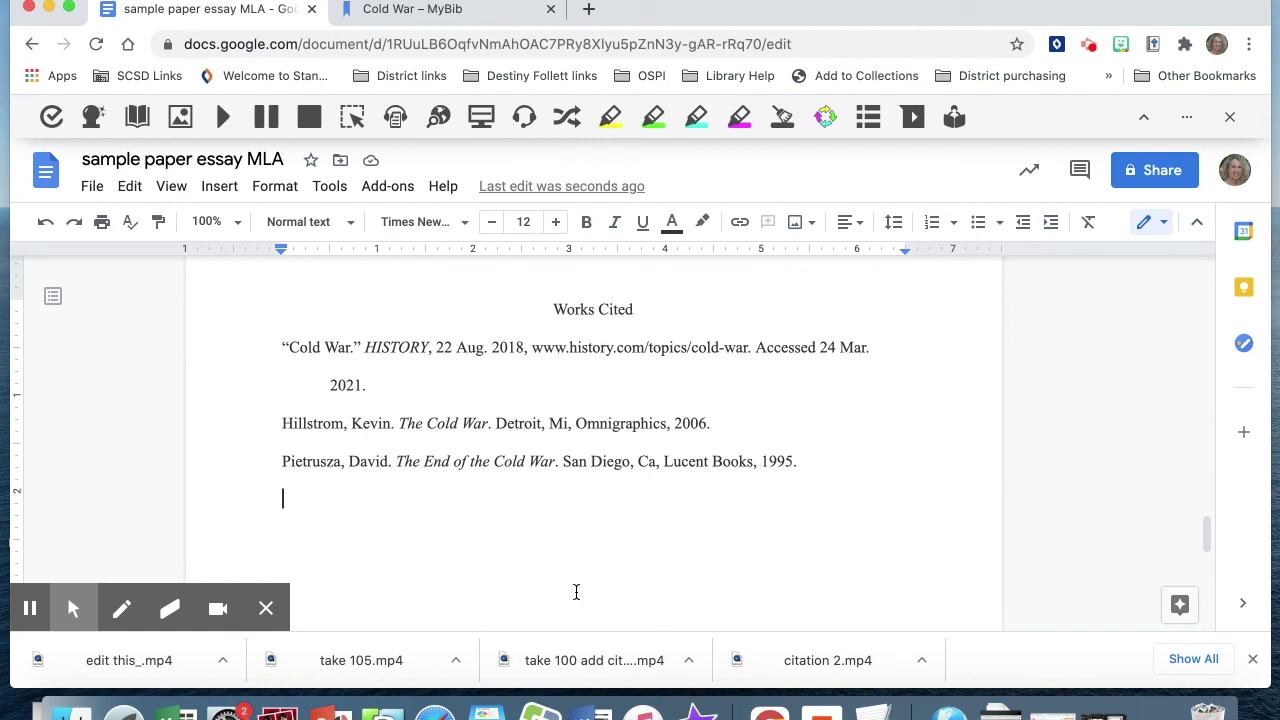
pyautogui.click(29, 608)
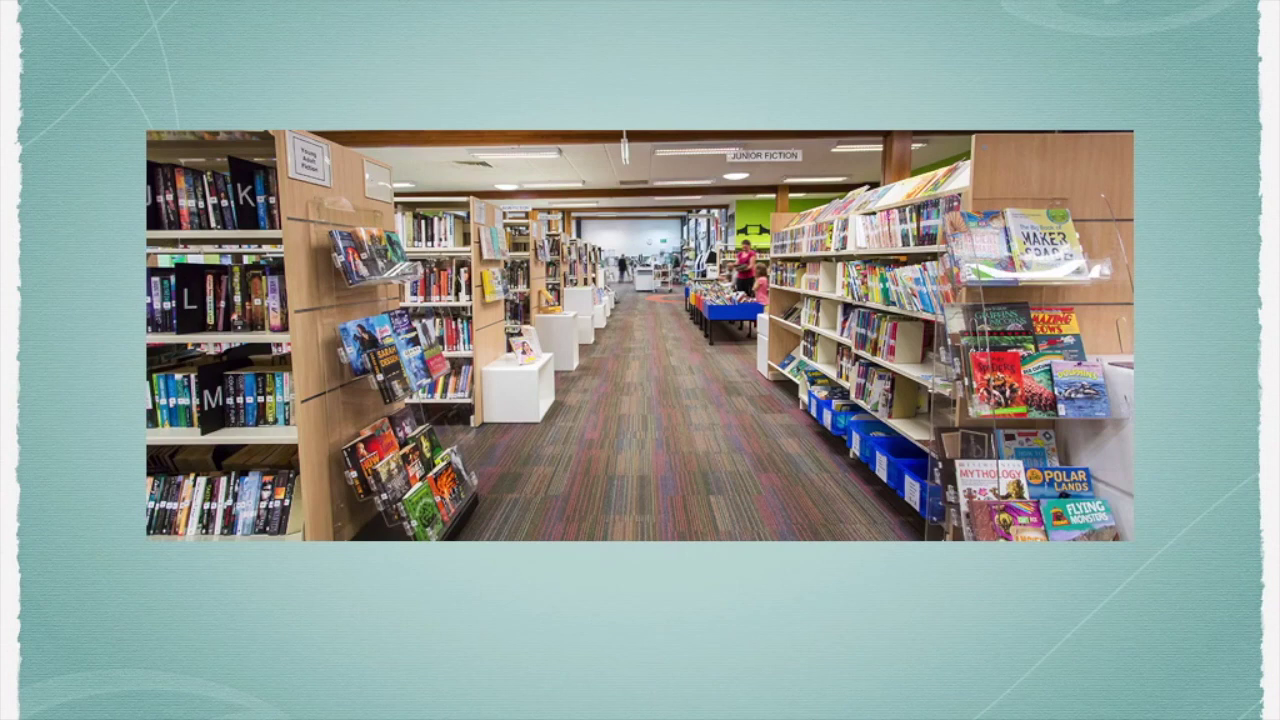